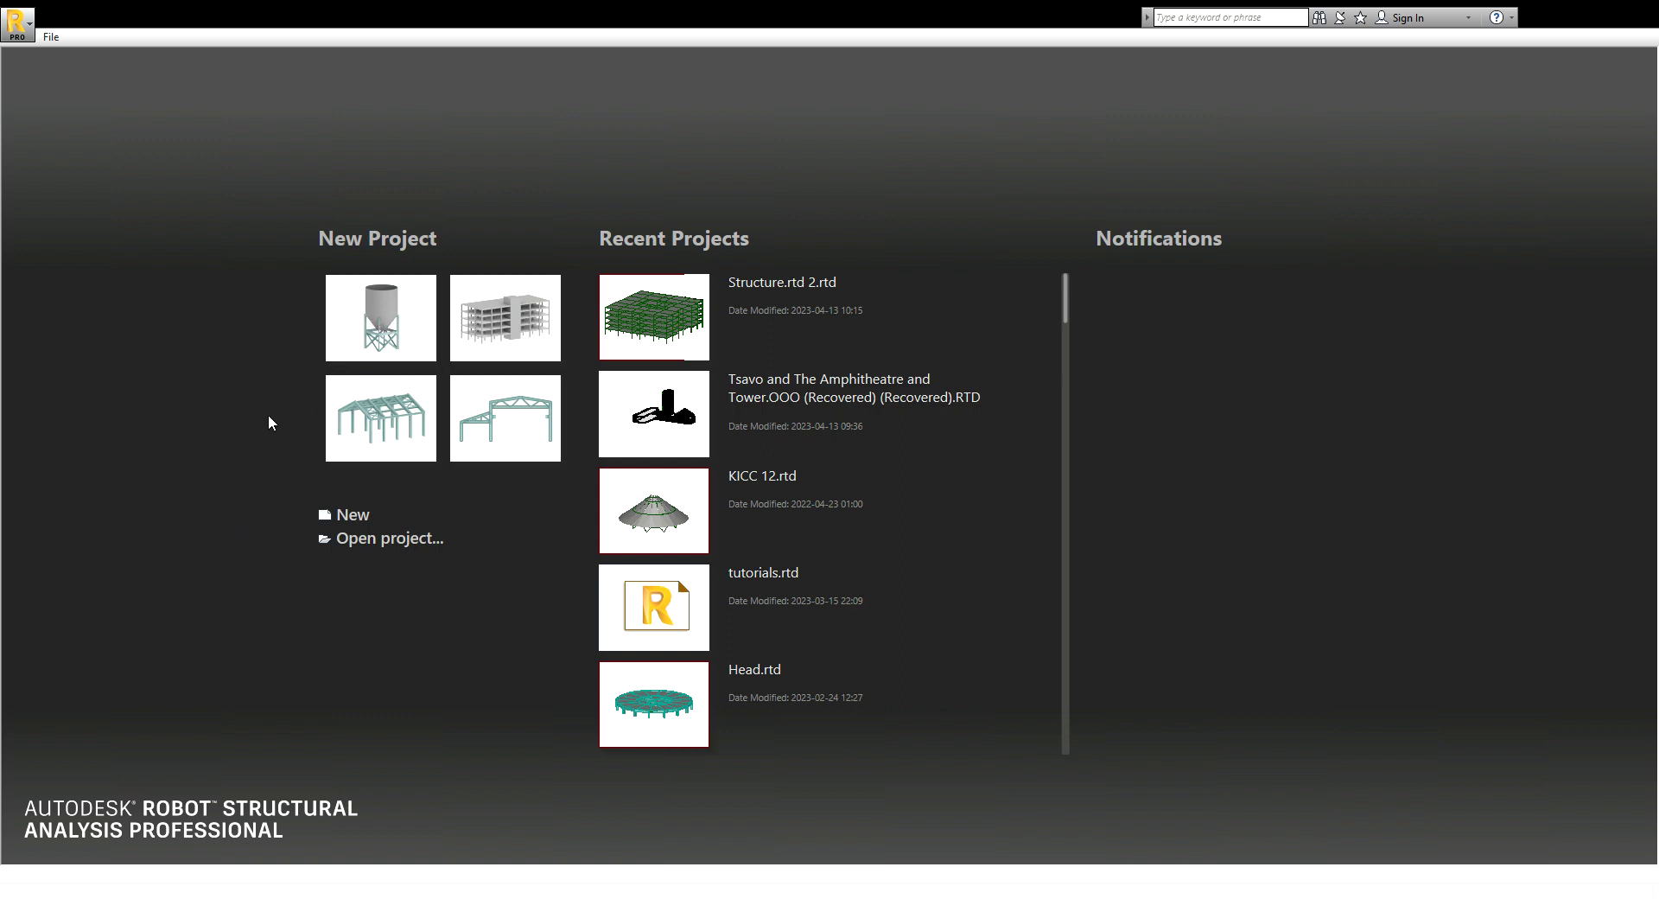
Build a composite section with a slab about 6000 mm wide and 250 mm deep on a steel I-section, and switch to structure geometry
left_click(391, 331)
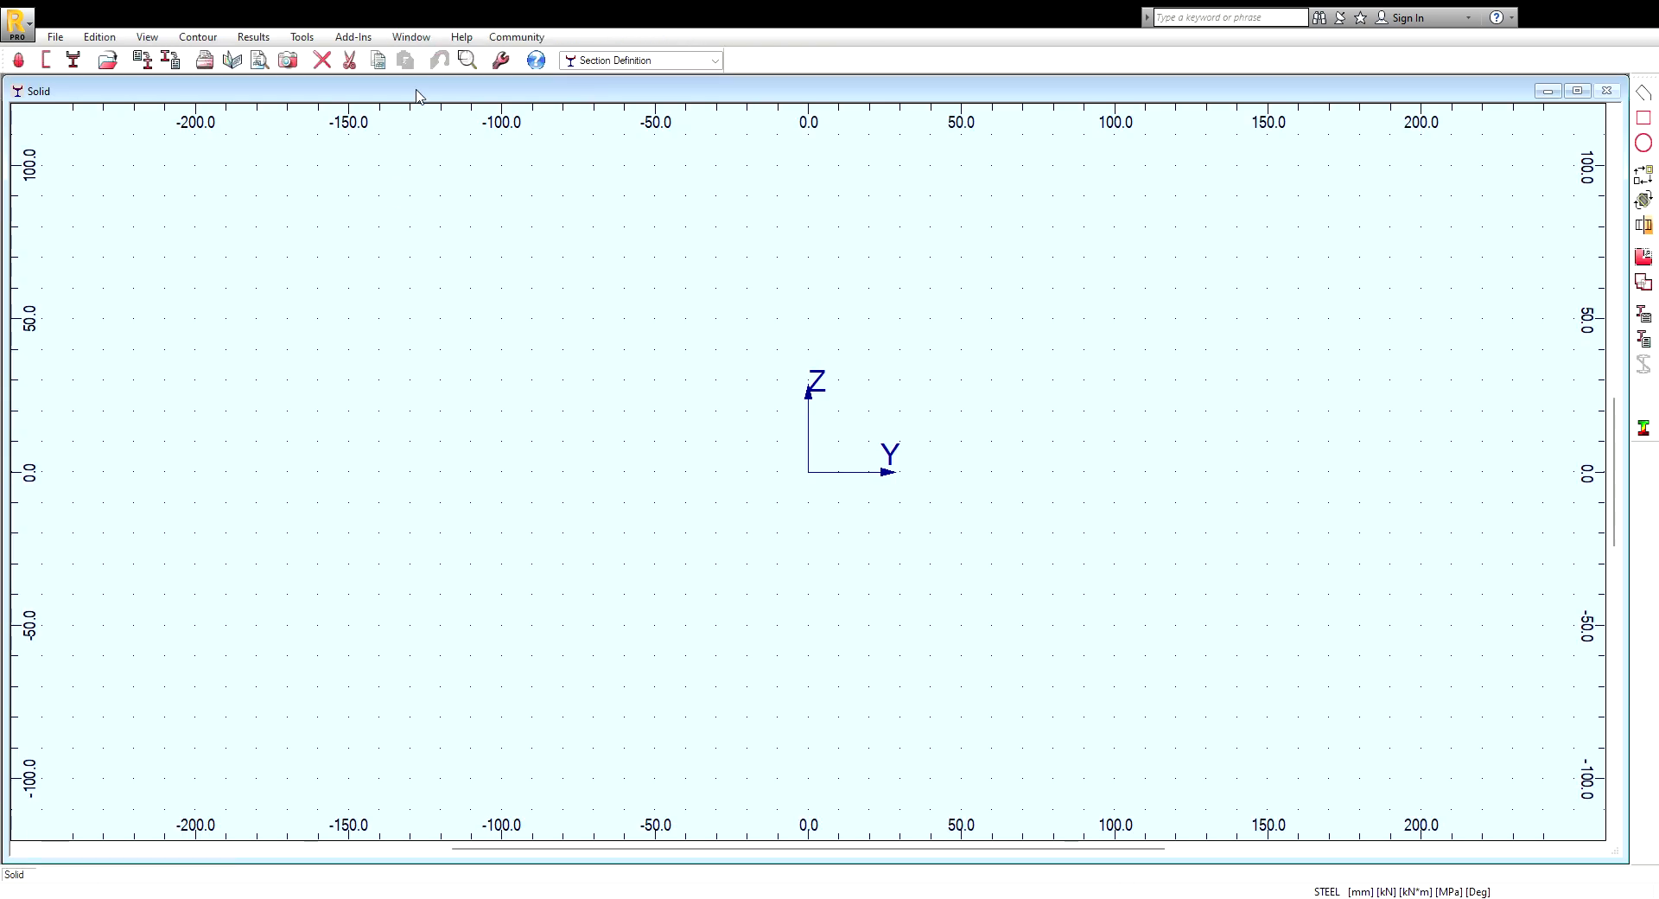
left_click(76, 63)
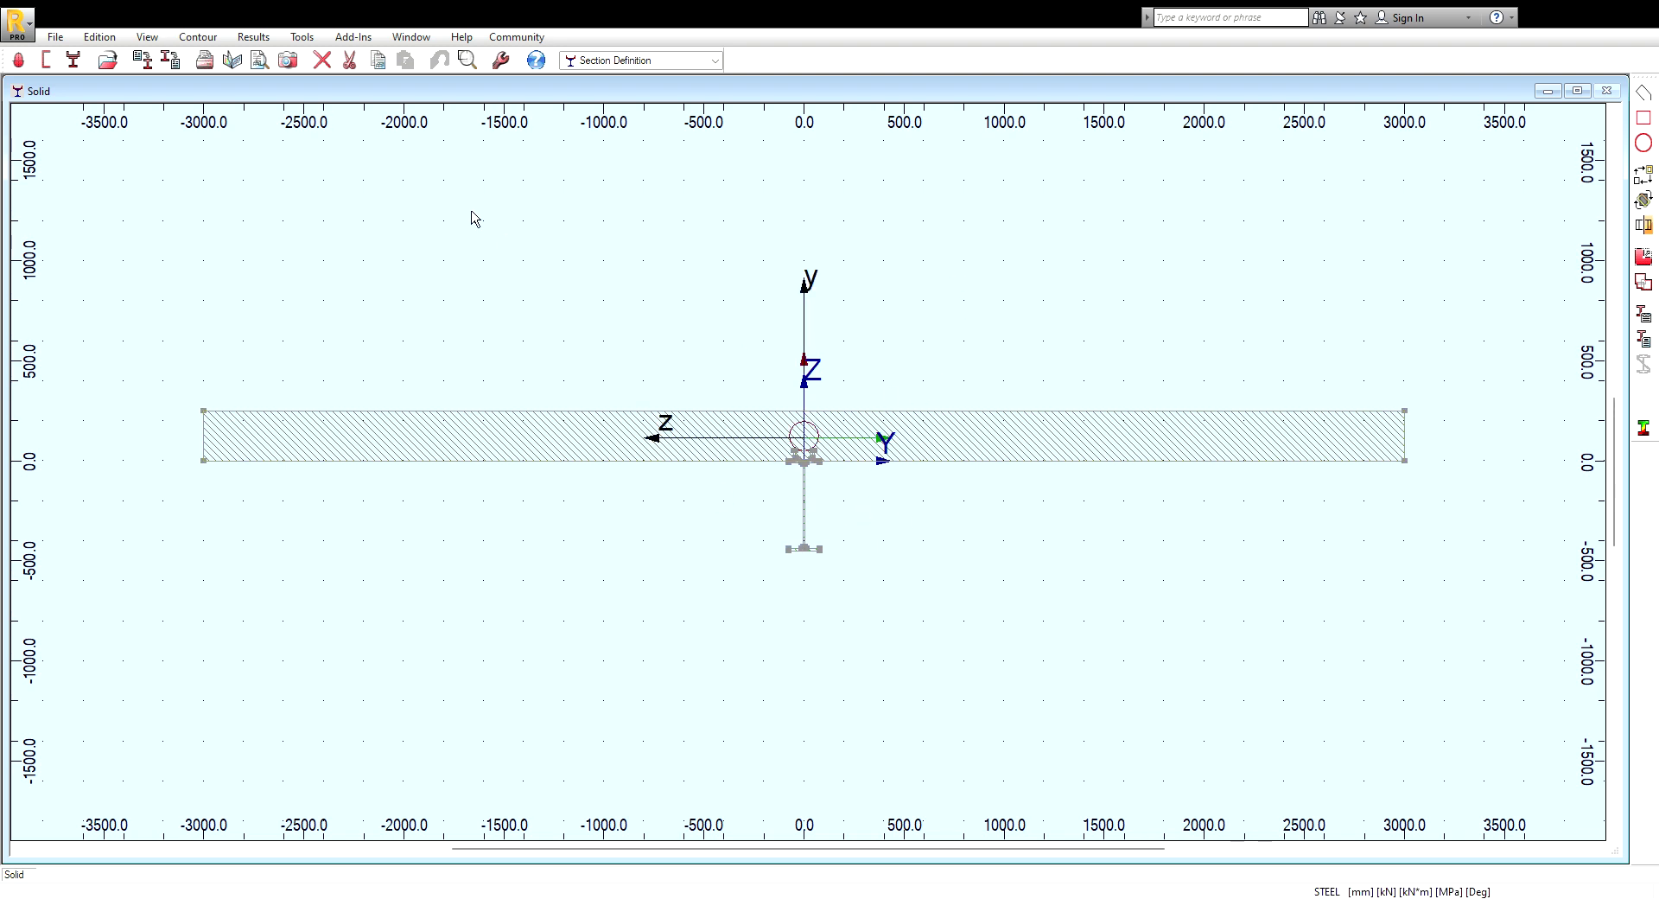
left_click(715, 60)
left_click(644, 91)
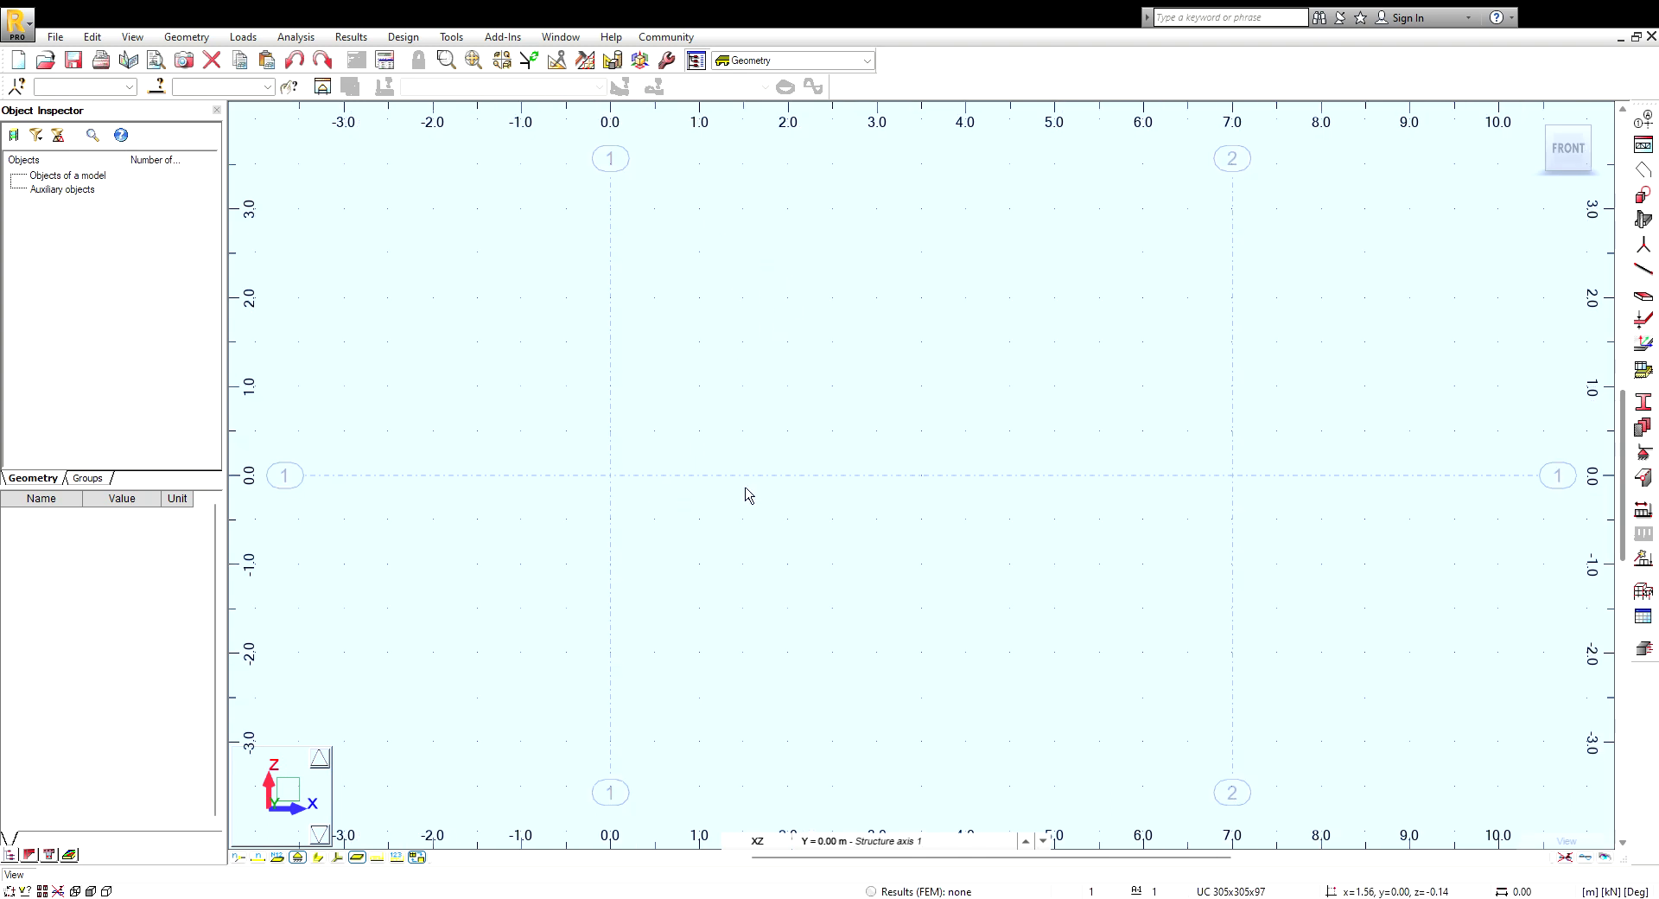
Draw a 7 m horizontal bar between structure axes 1 and 2 and display its section shape in 3D
left_click(1644, 269)
left_click(610, 475)
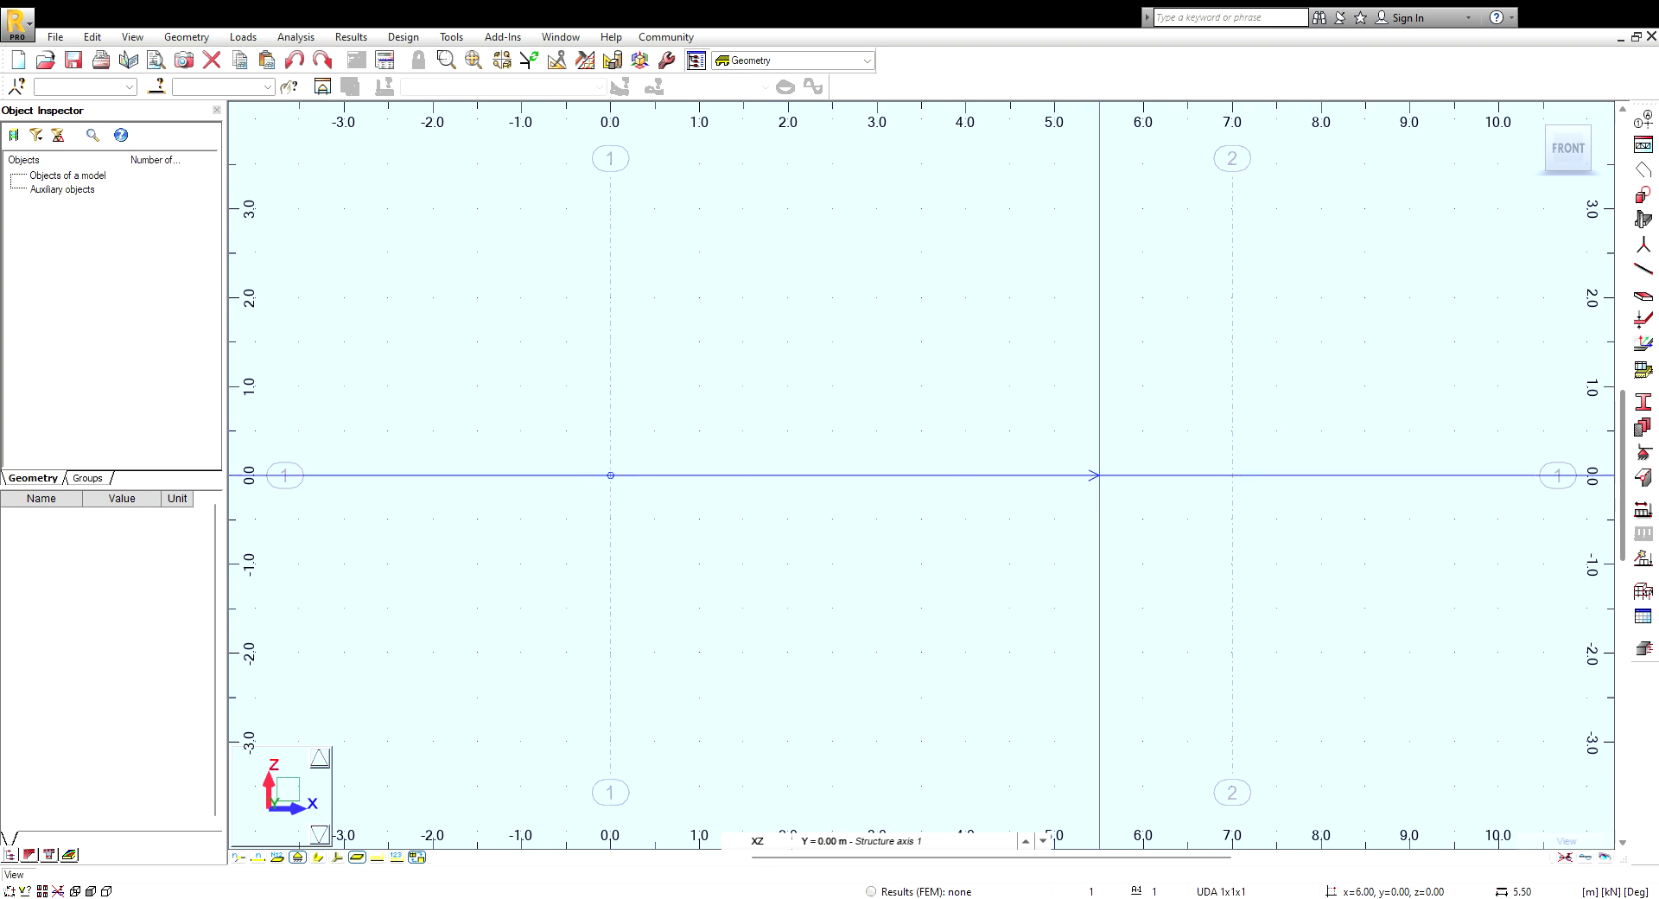
left_click(1232, 475)
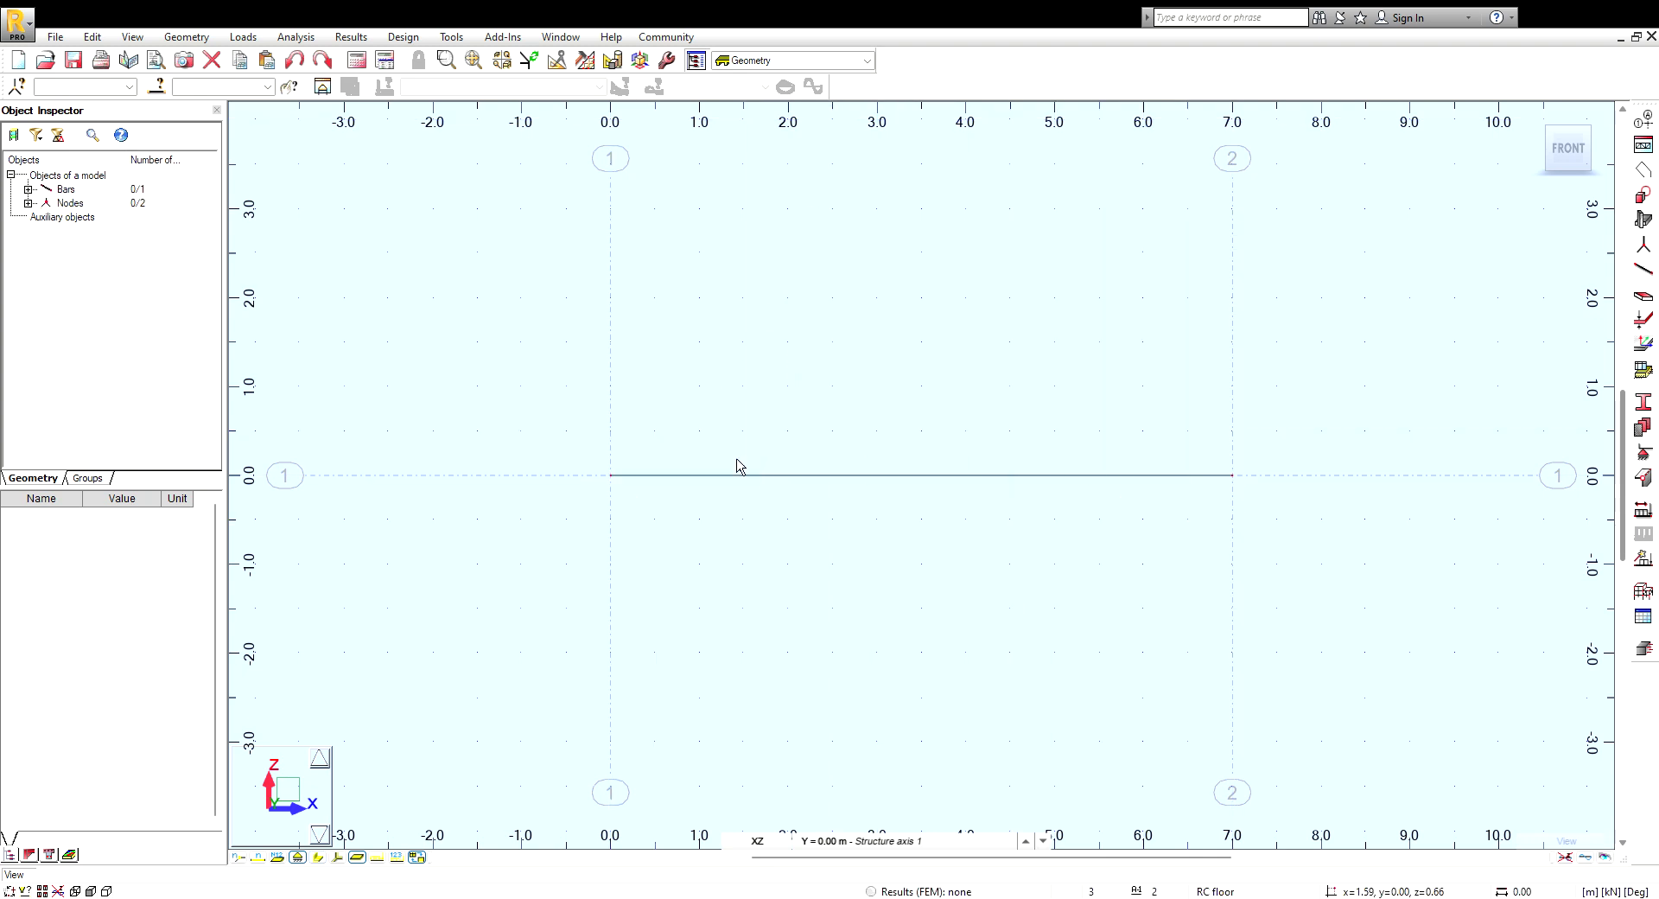
middle_click_drag(743, 562, 778, 497, "shift")
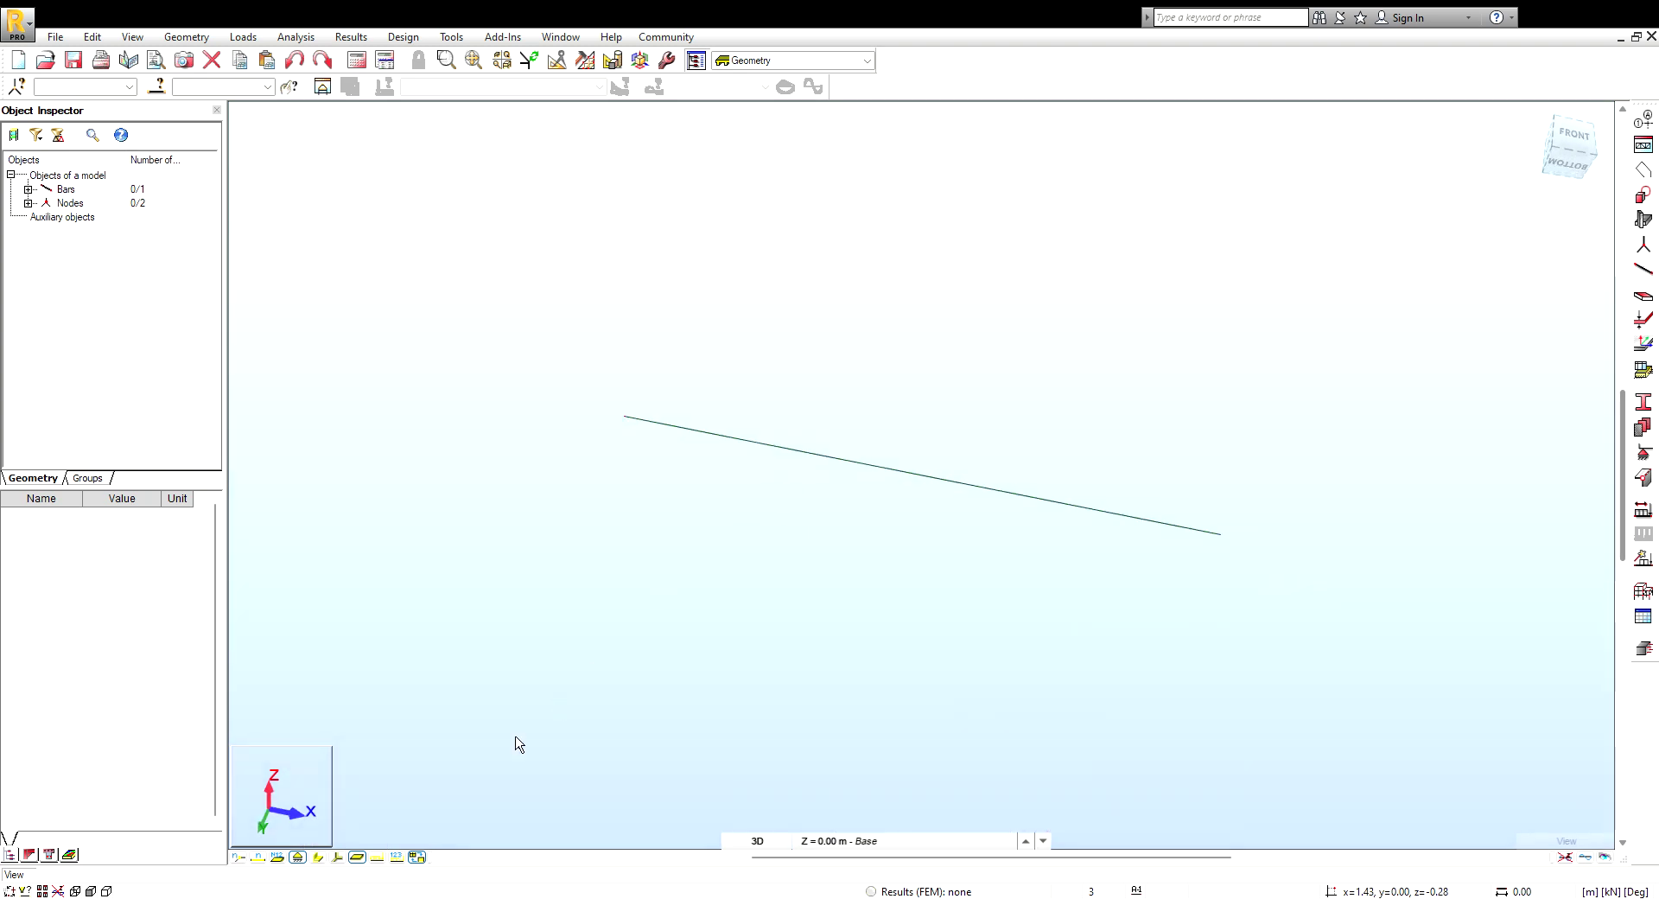
left_click(318, 856)
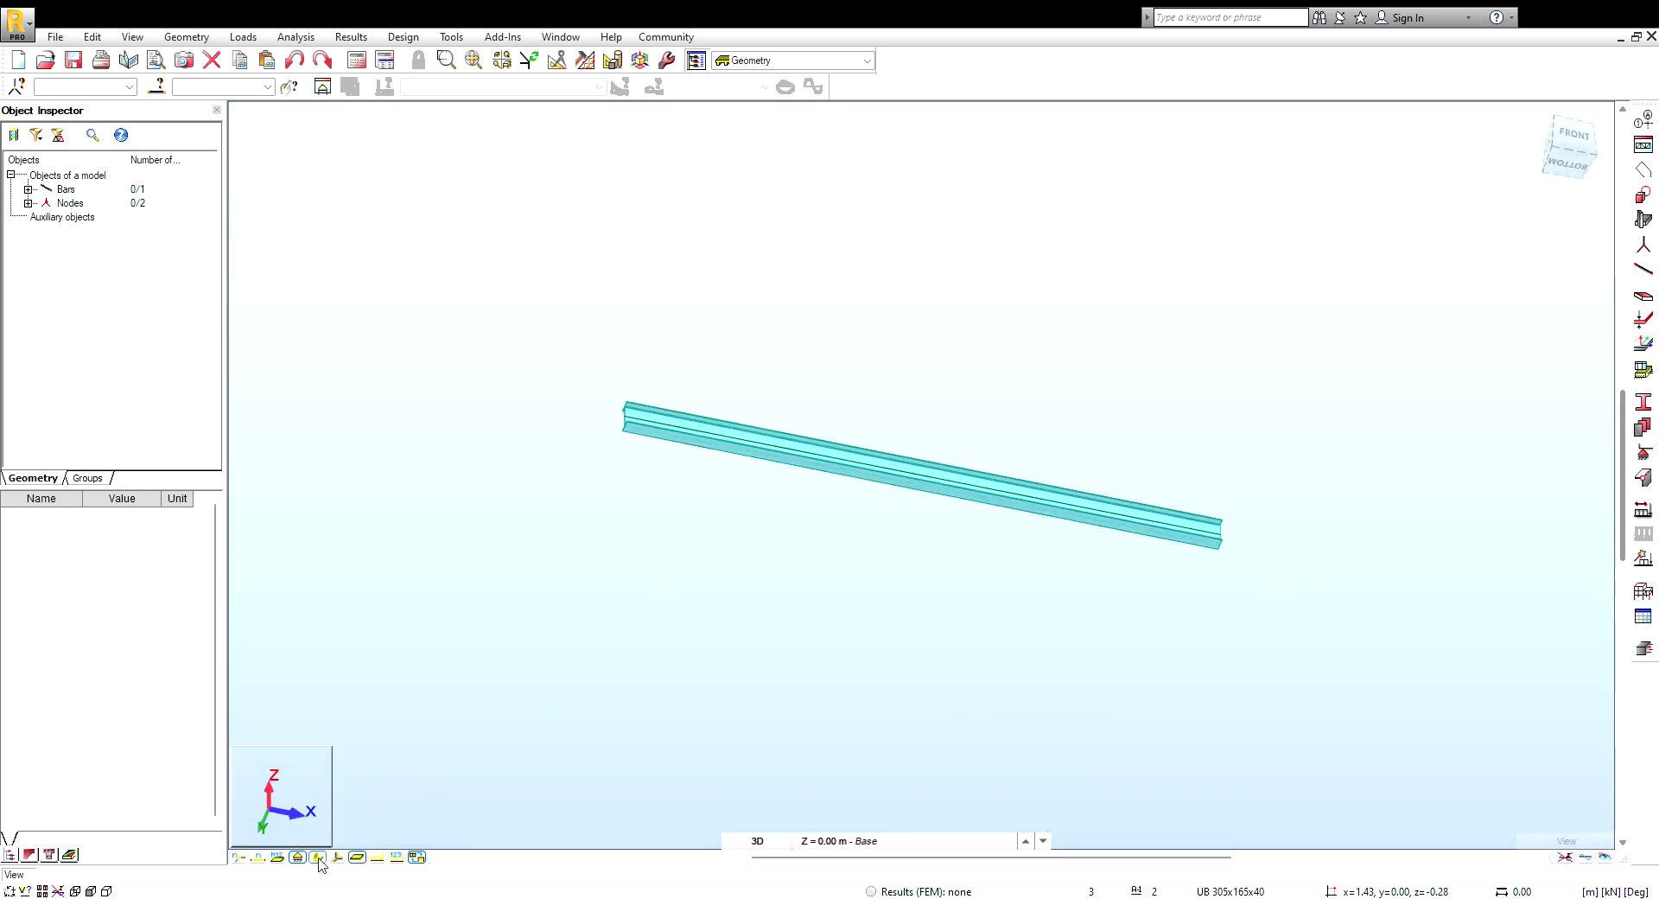
Assign the user-defined composite section UDA 1x1x1 to the bar and inspect it in an isometric view
left_click(780, 467)
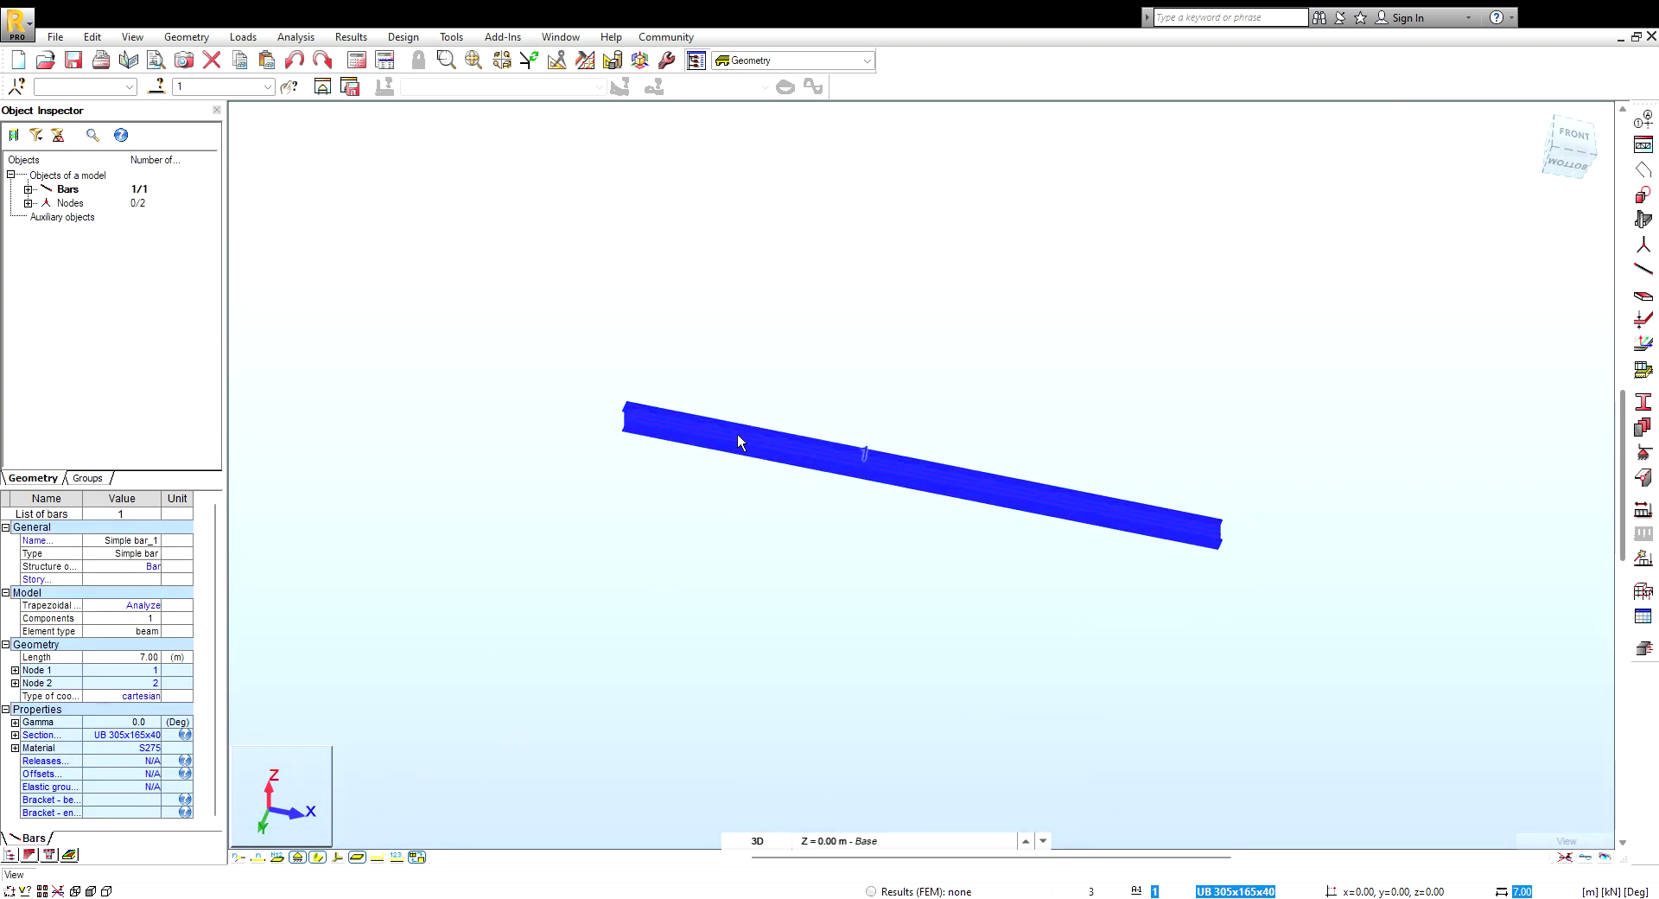
left_click(130, 736)
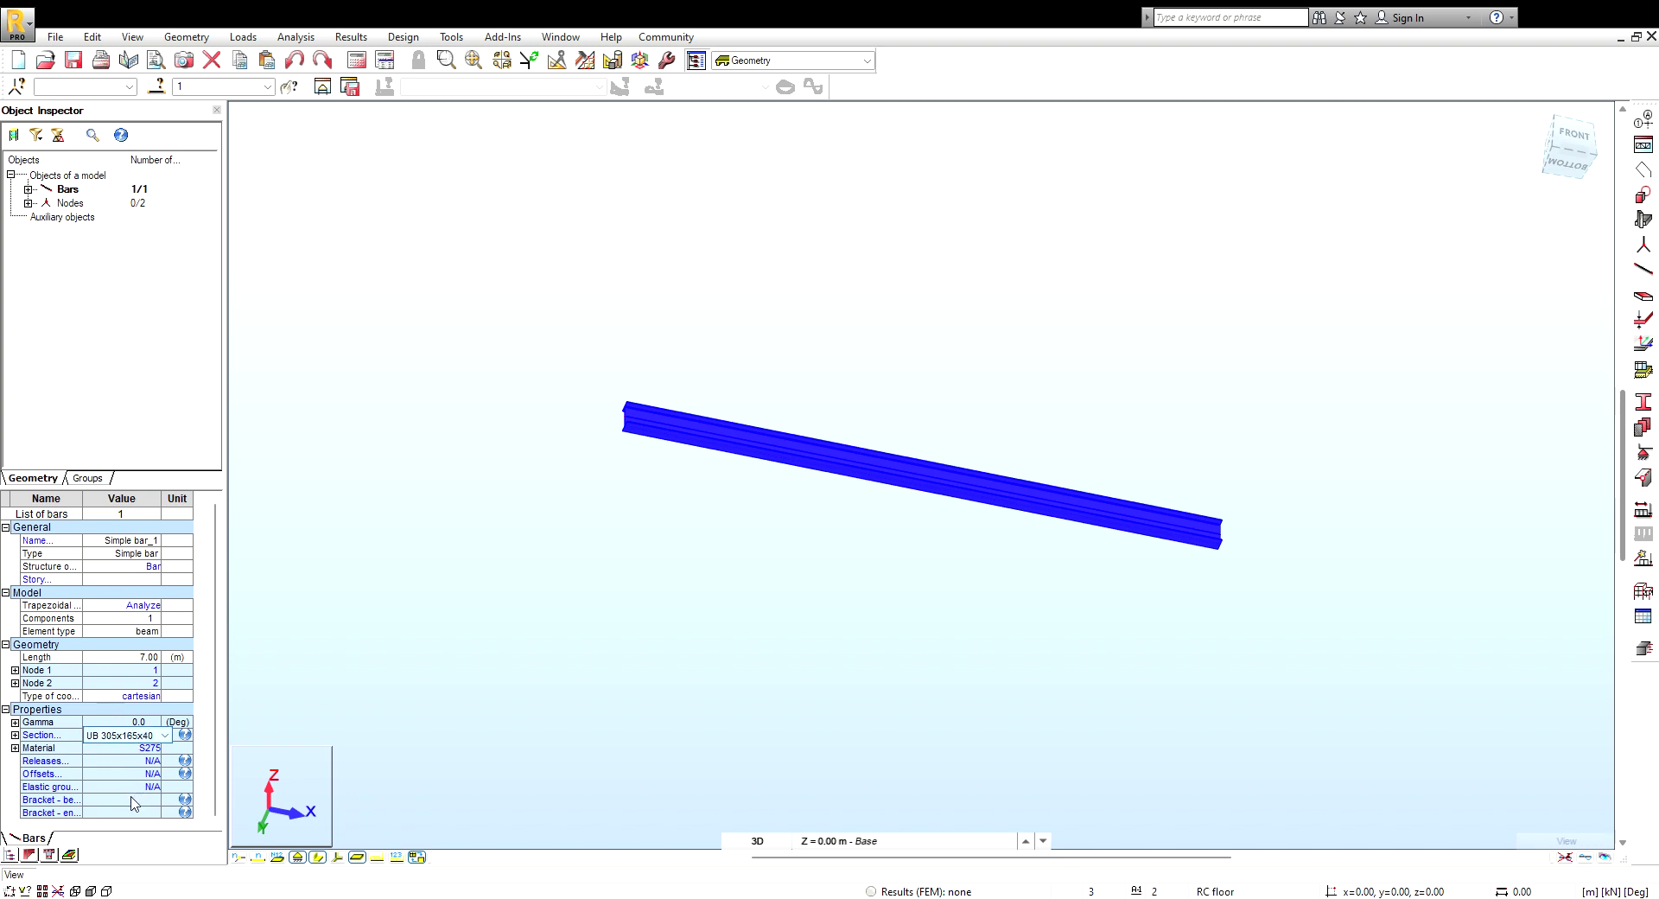
left_click(483, 525)
mouse_move(1240, 677)
middle_mouse_down("shift")
mouse_move(1278, 604)
mouse_move(1087, 576)
mouse_move(1092, 510)
mouse_move(971, 593)
mouse_move(955, 534)
mouse_move(836, 540)
middle_mouse_up("shift")
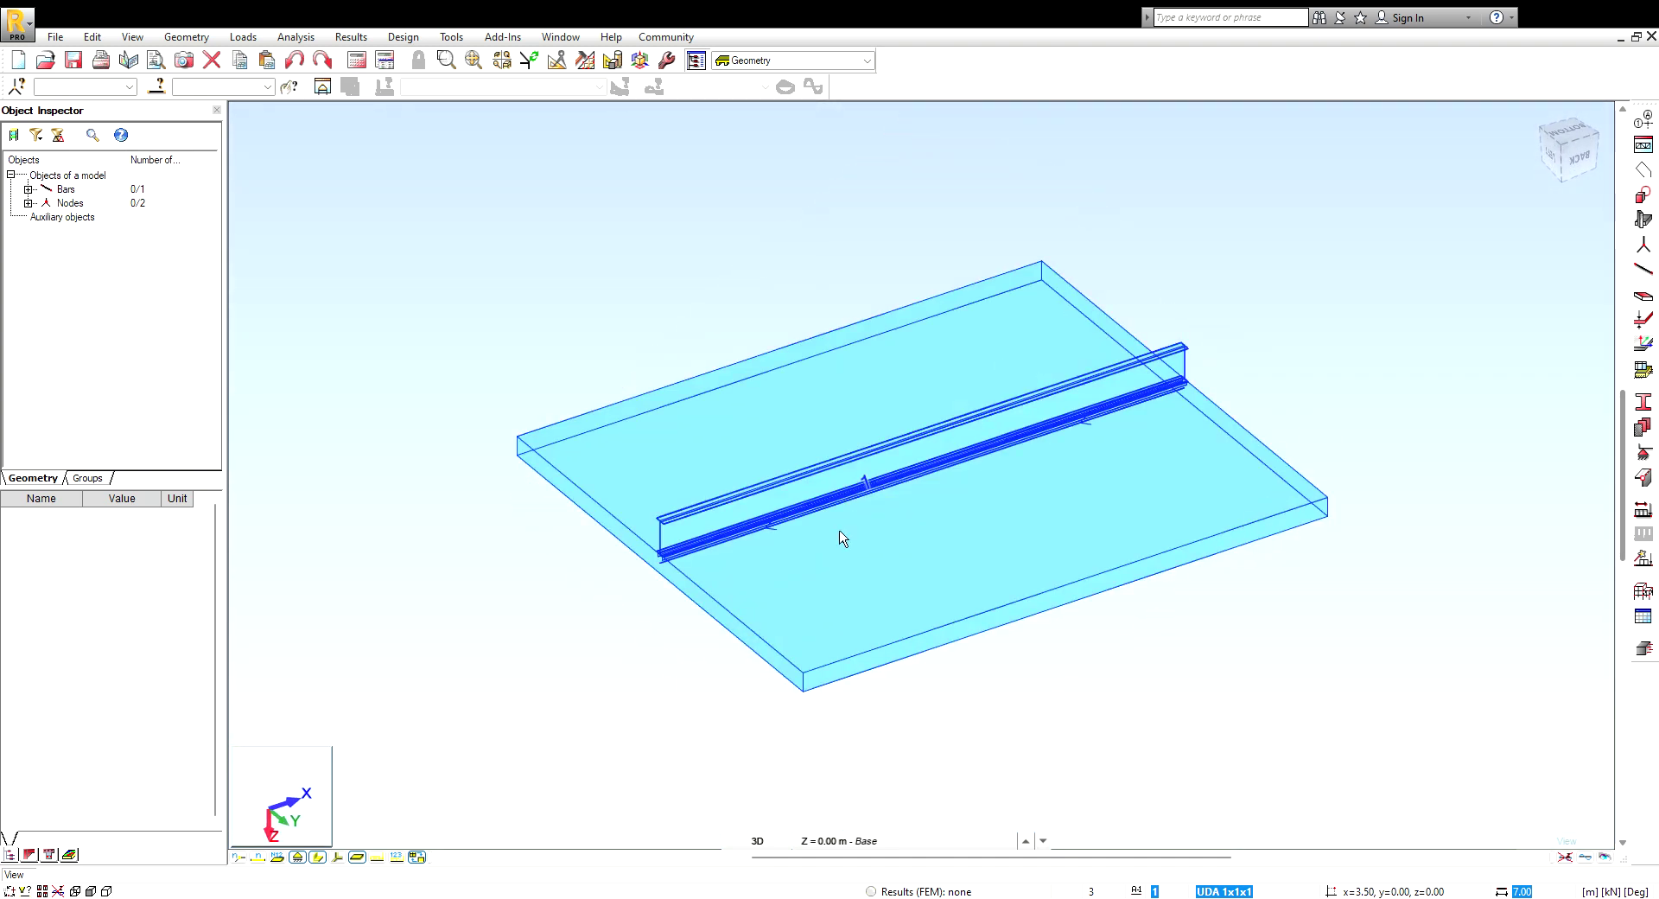
left_click(1555, 155)
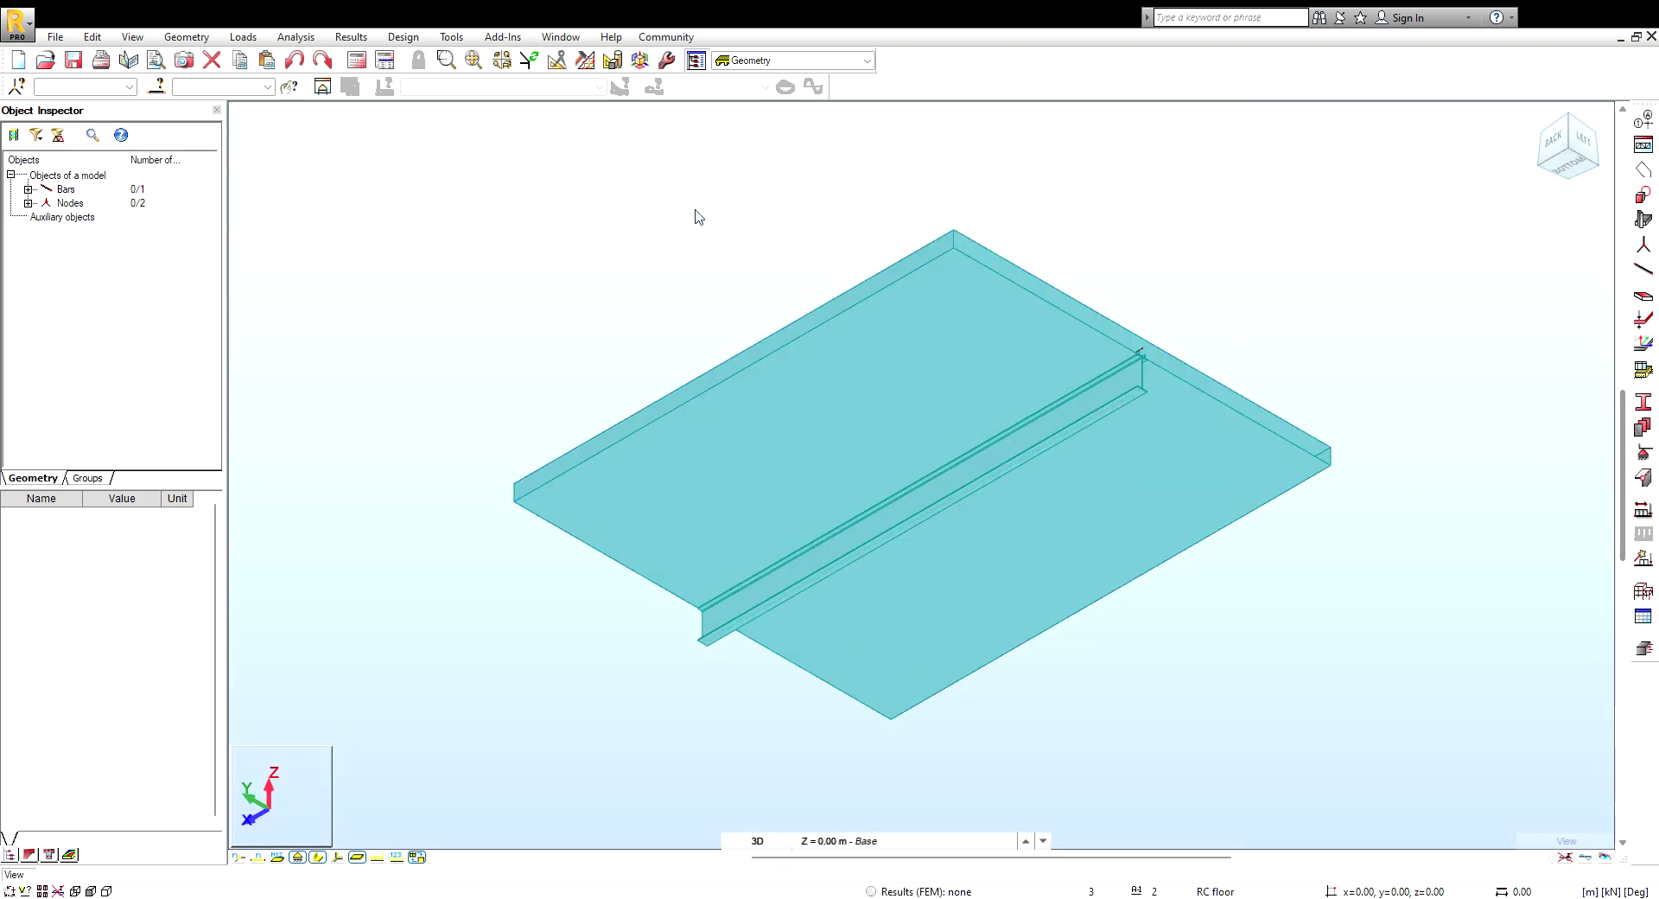
Hide the section shape to place supports at both ends of the bar, and run the calculation
left_click(317, 856)
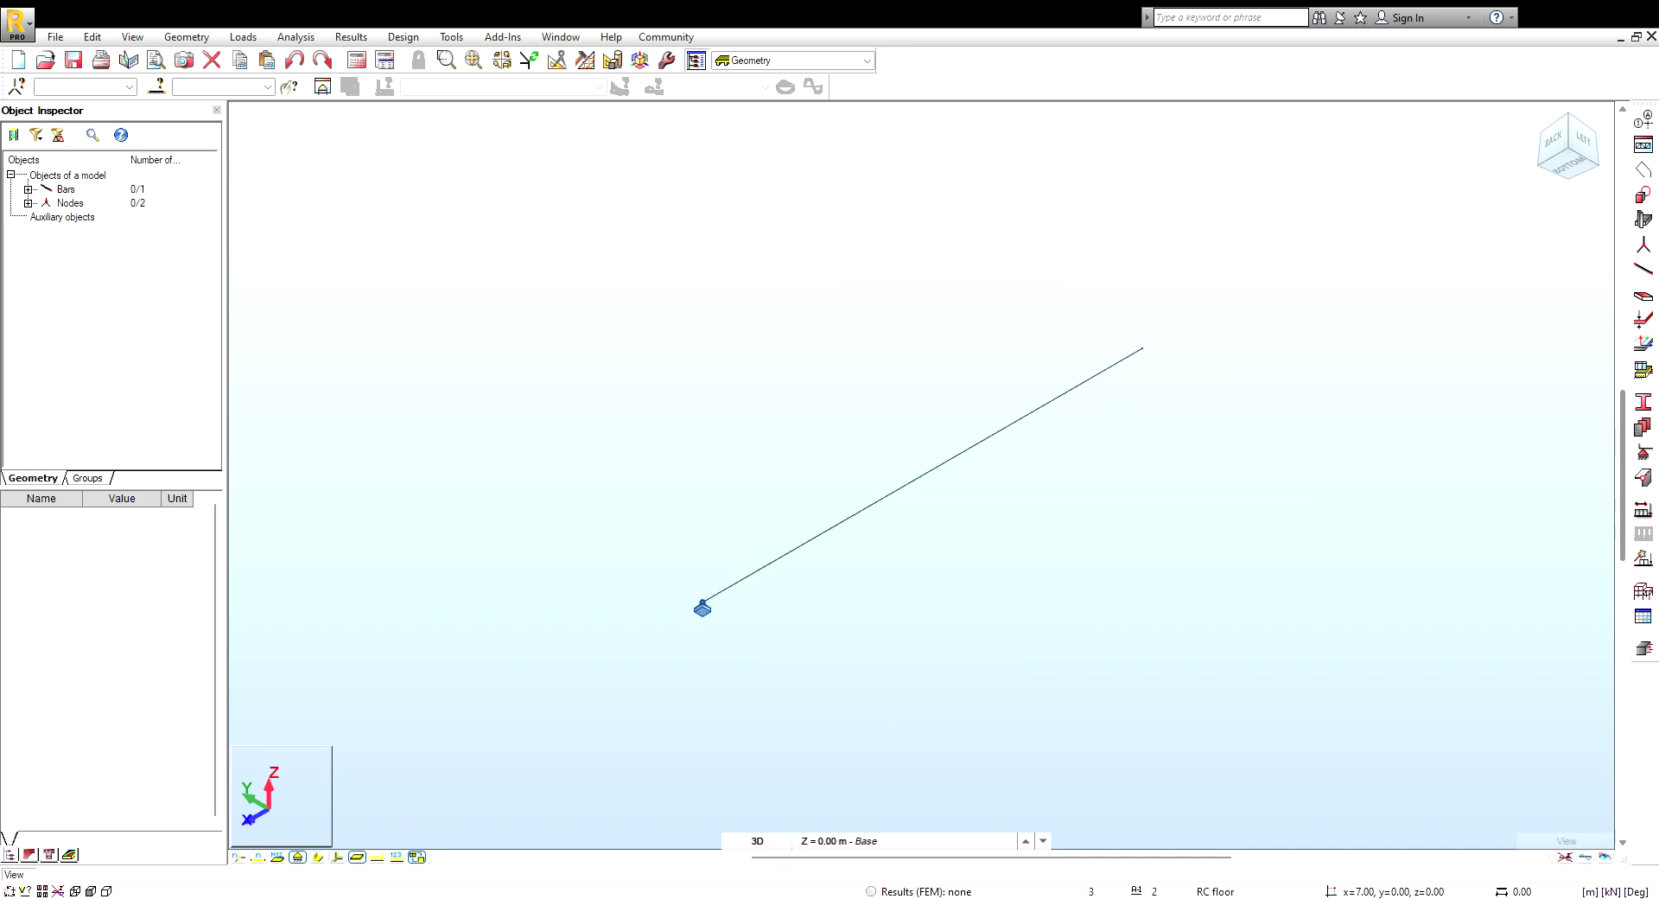
left_click(1141, 349)
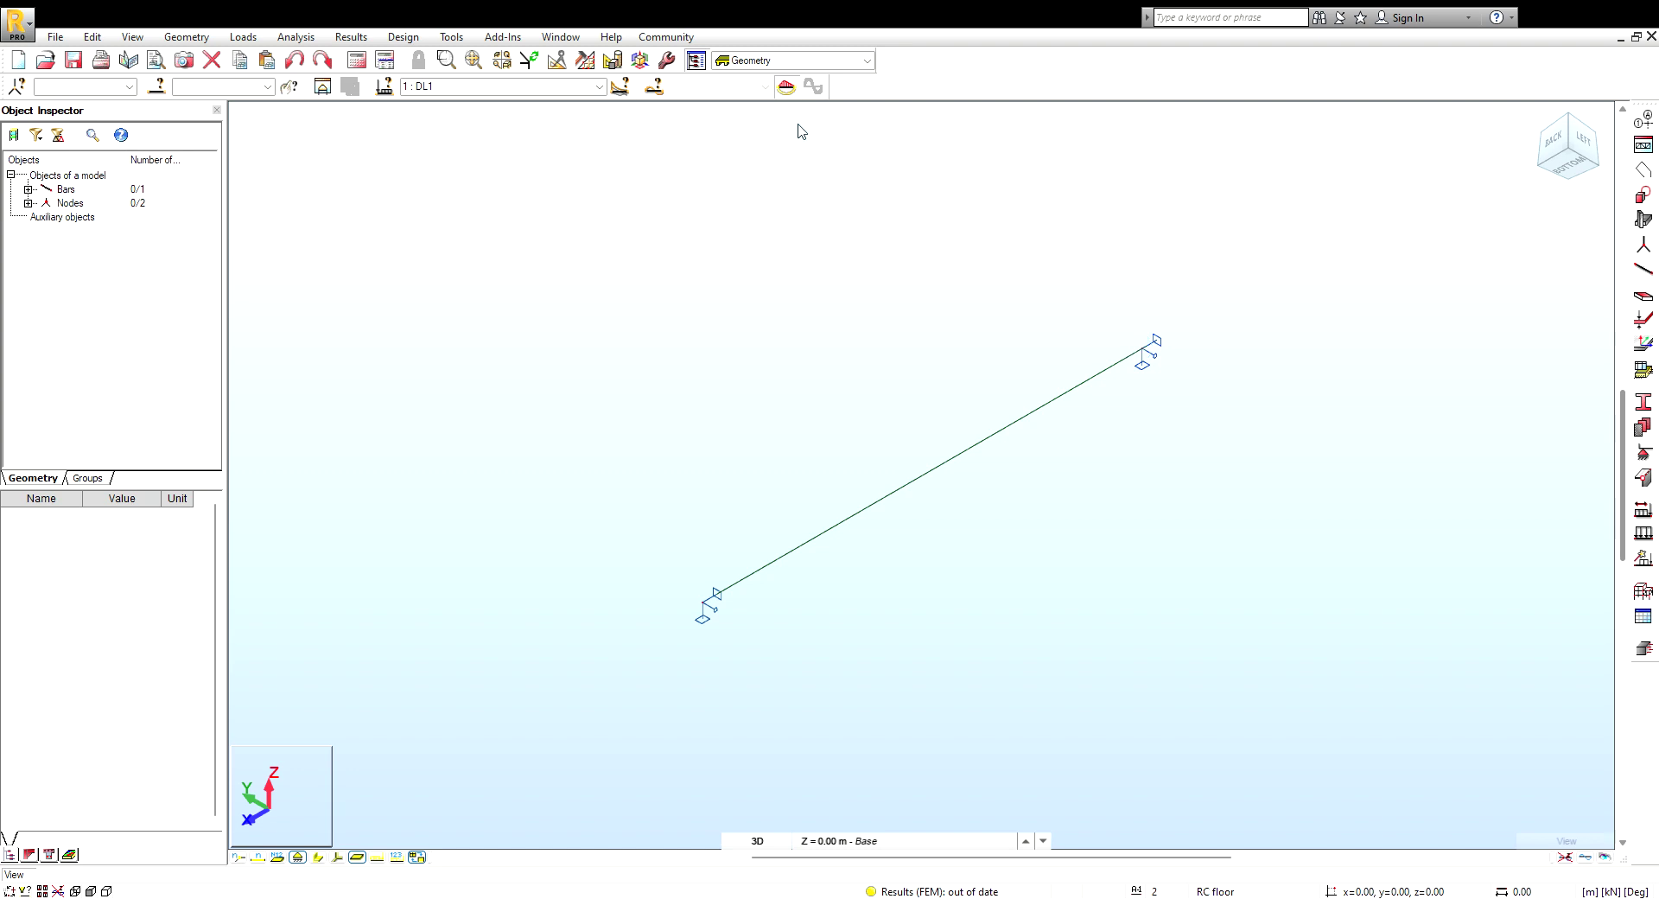
left_click(356, 59)
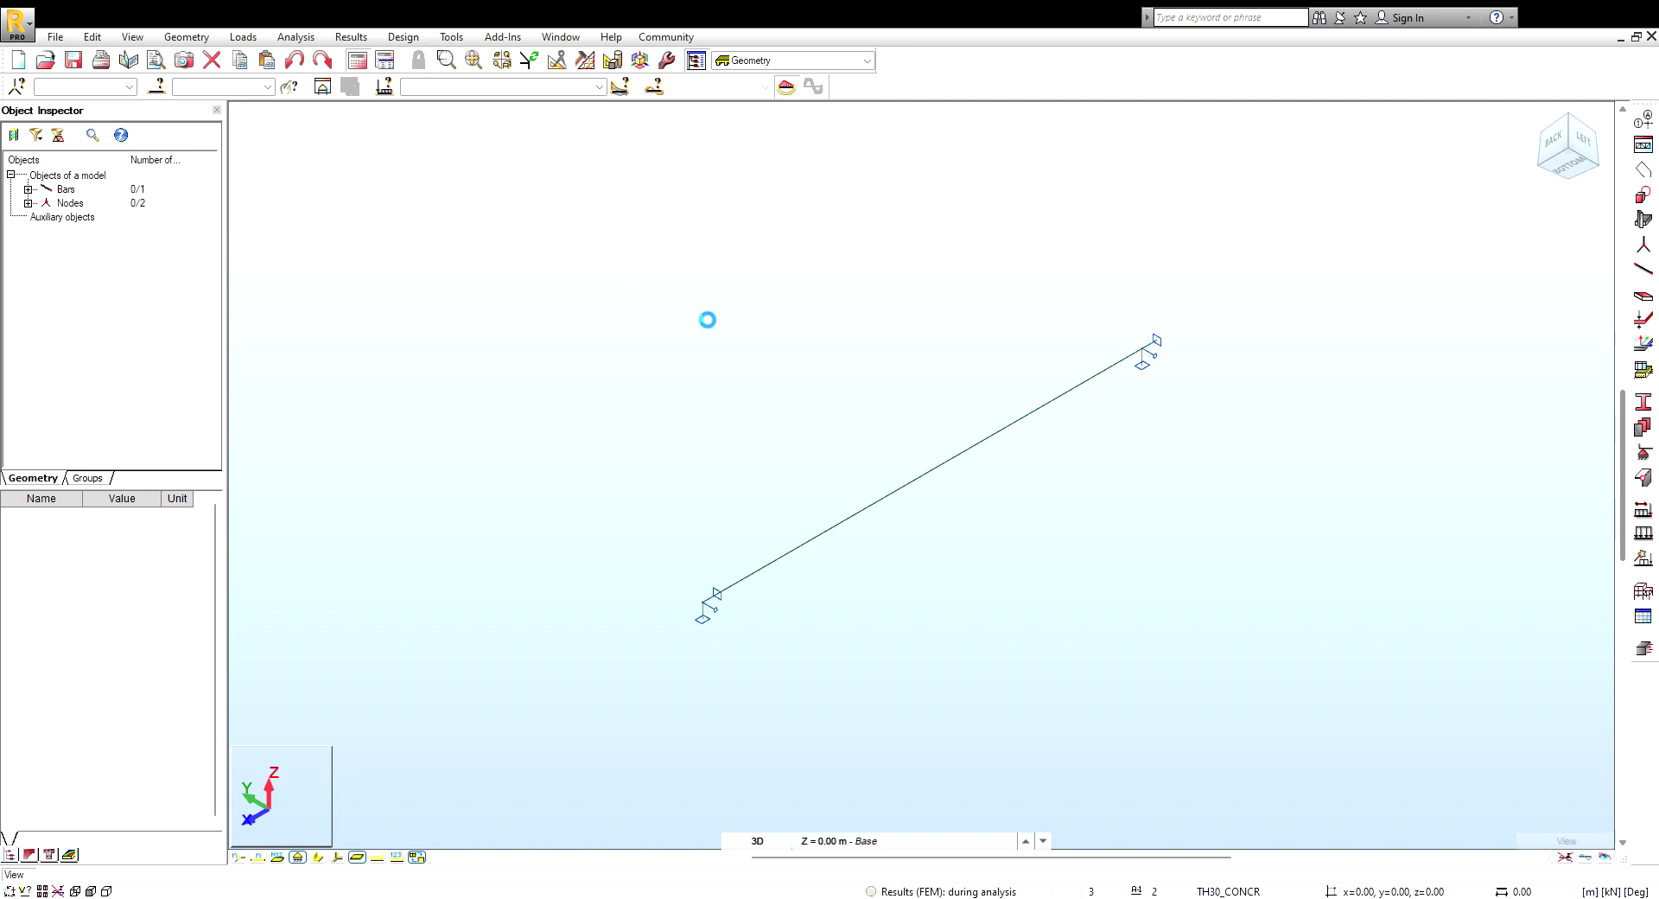
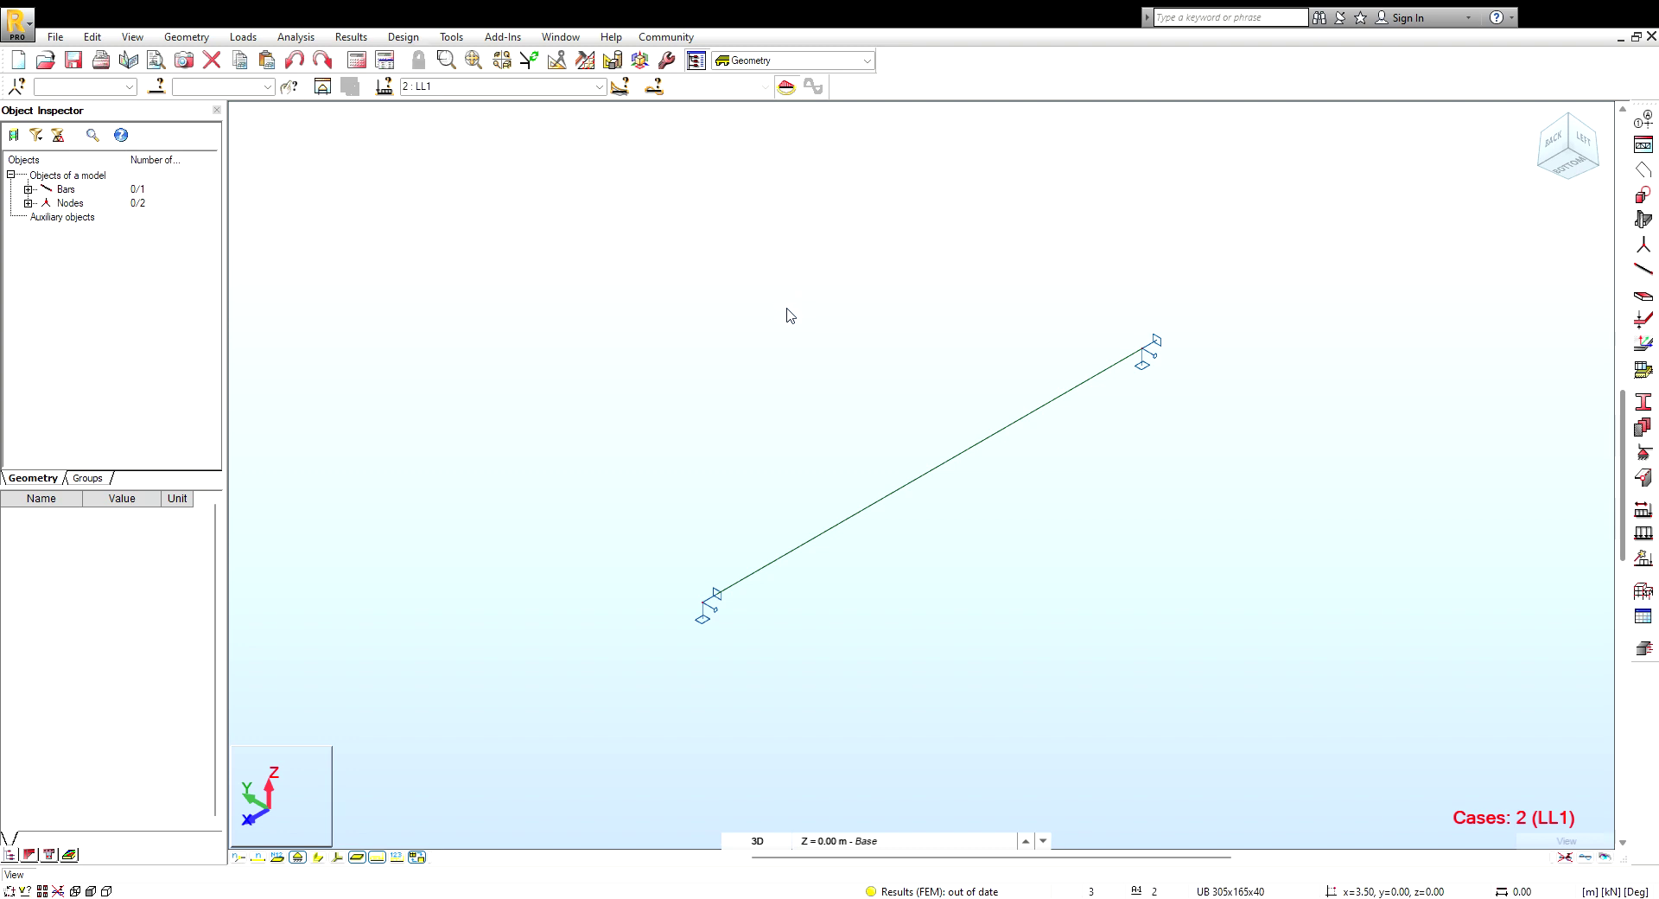
Apply a uniform load of -39 kN/m in Z along the bar in load case LL1 and display its value label
left_click(243, 36)
left_click(961, 449)
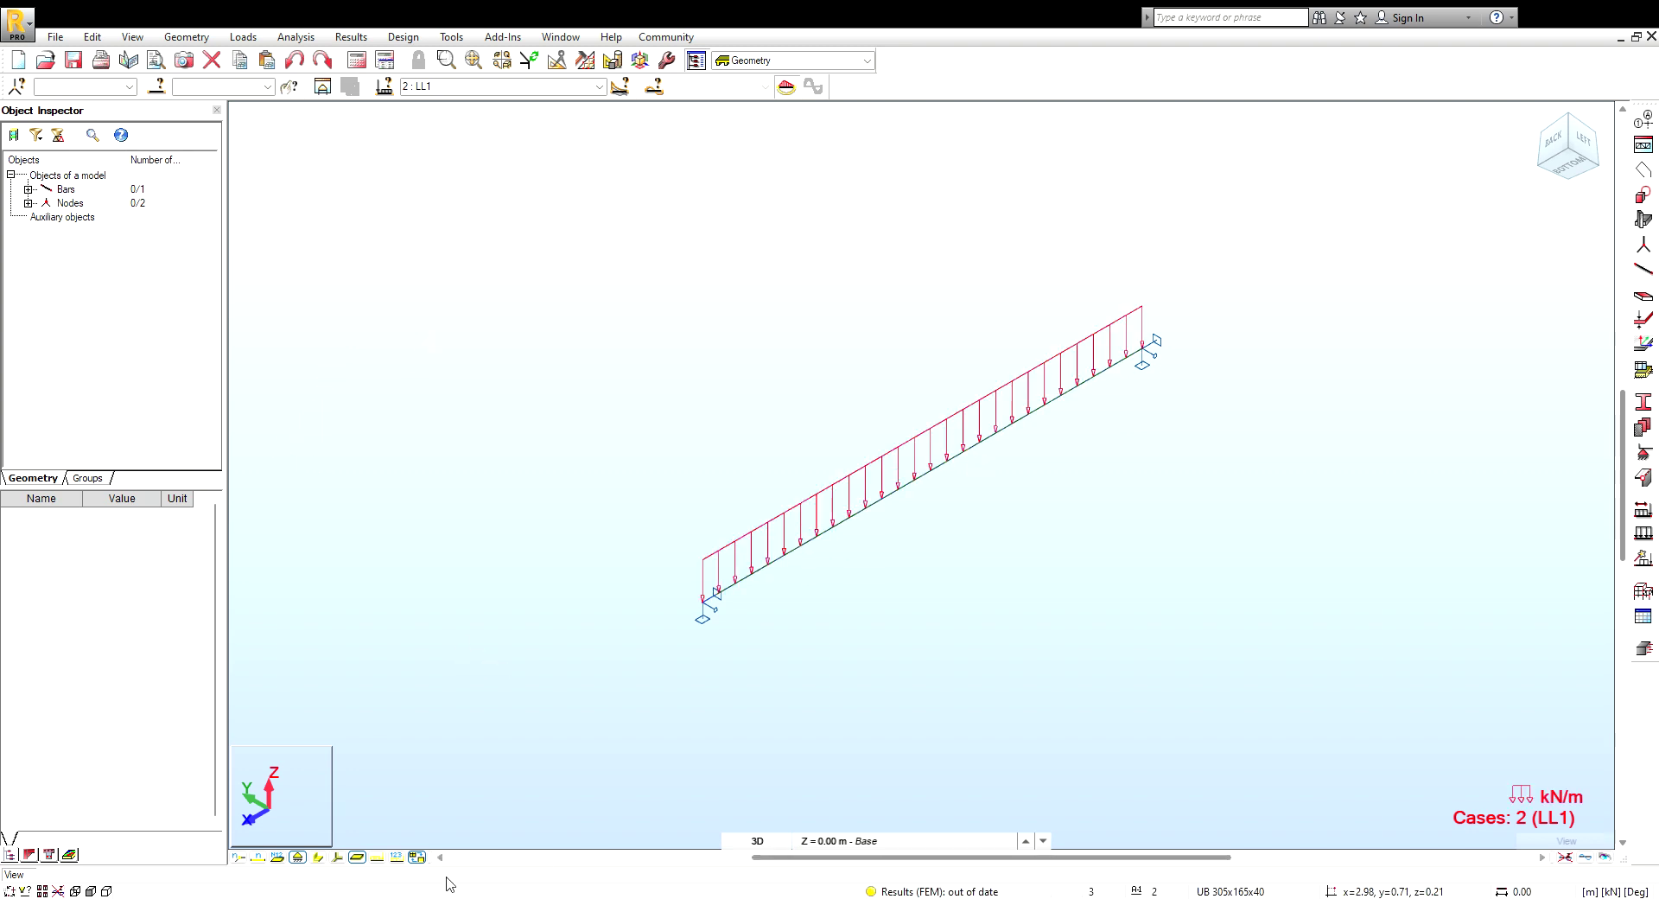
left_click(396, 857)
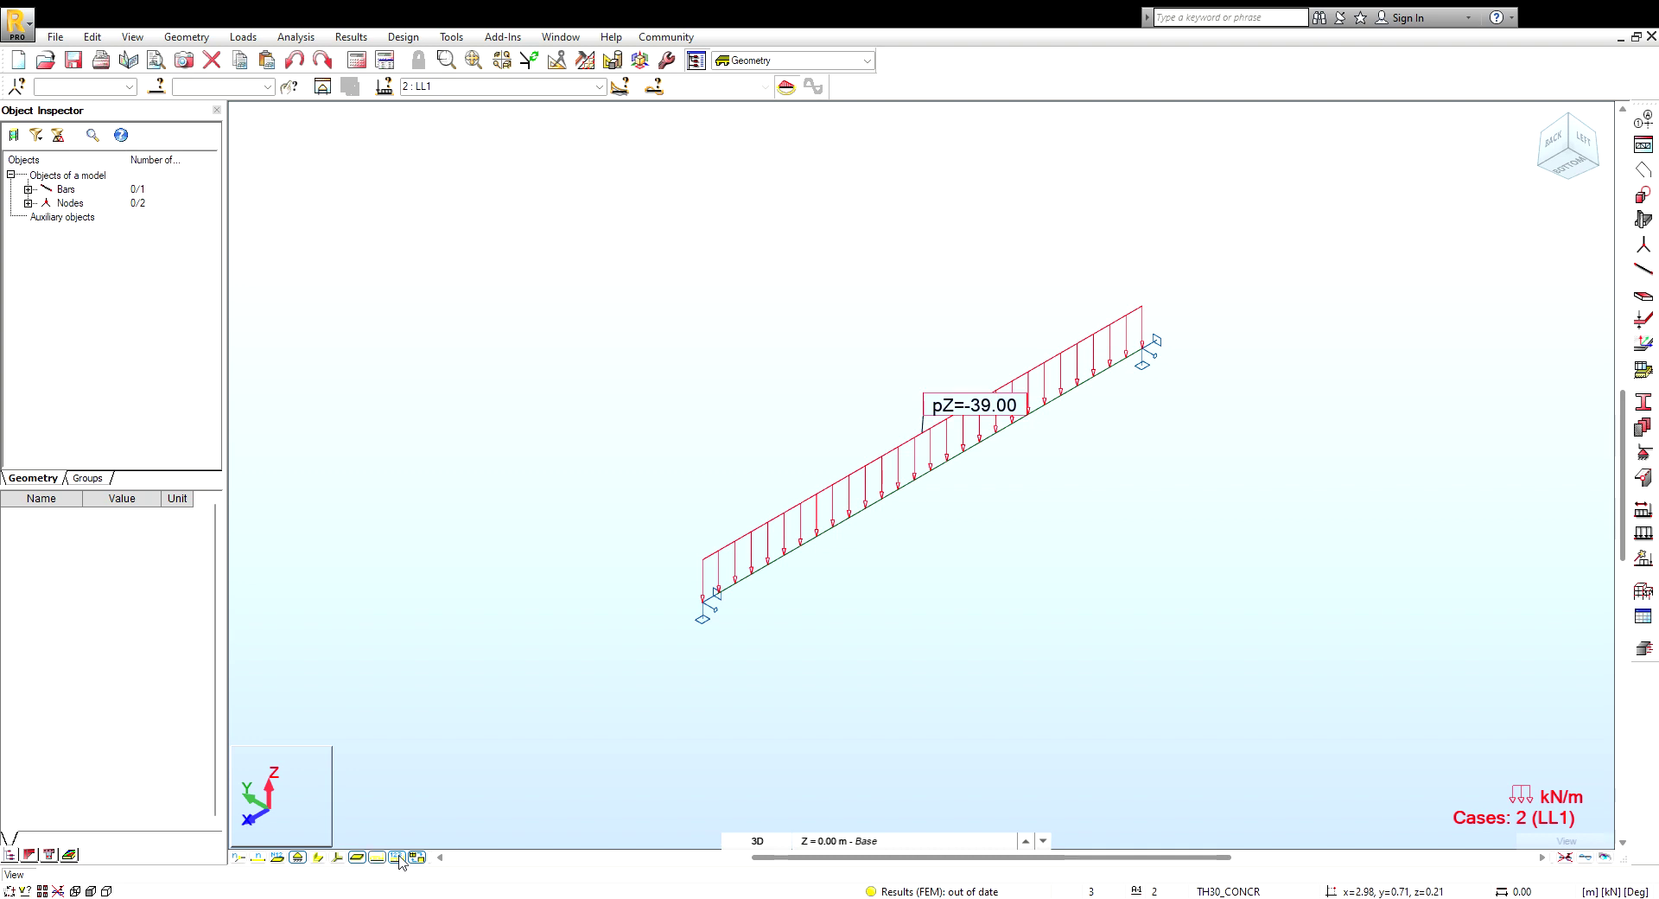
Calculate the beam and display its Mz bending moment diagram for load case LL1
left_click(461, 126)
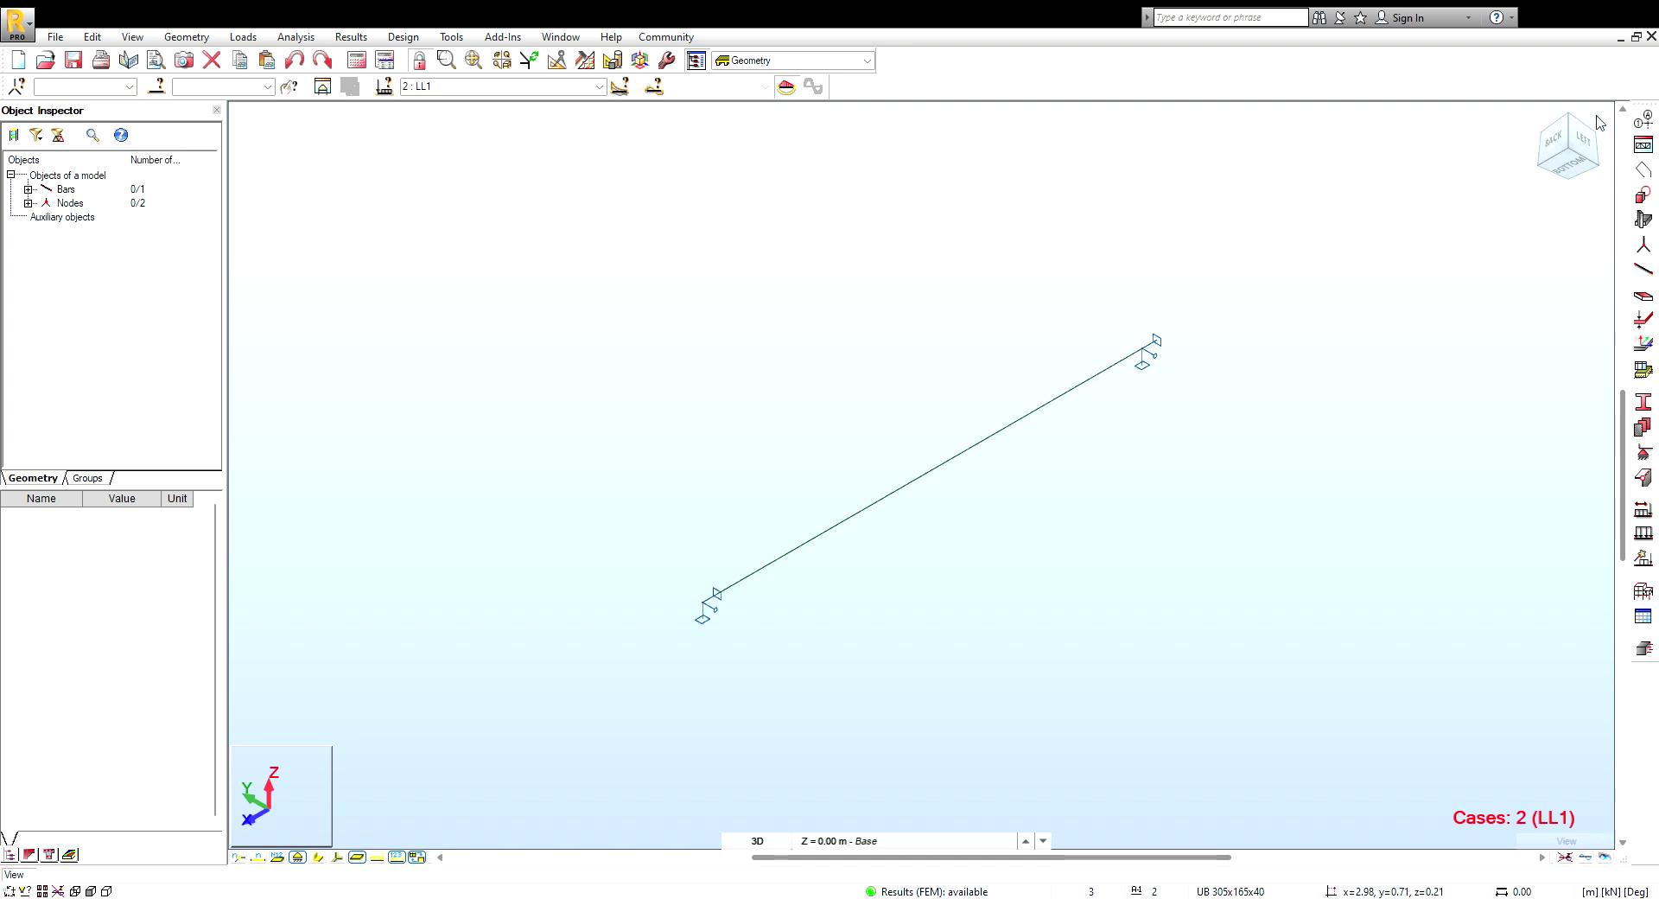
scroll(925, 458, "up", 3)
middle_click_drag(951, 518, 778, 515)
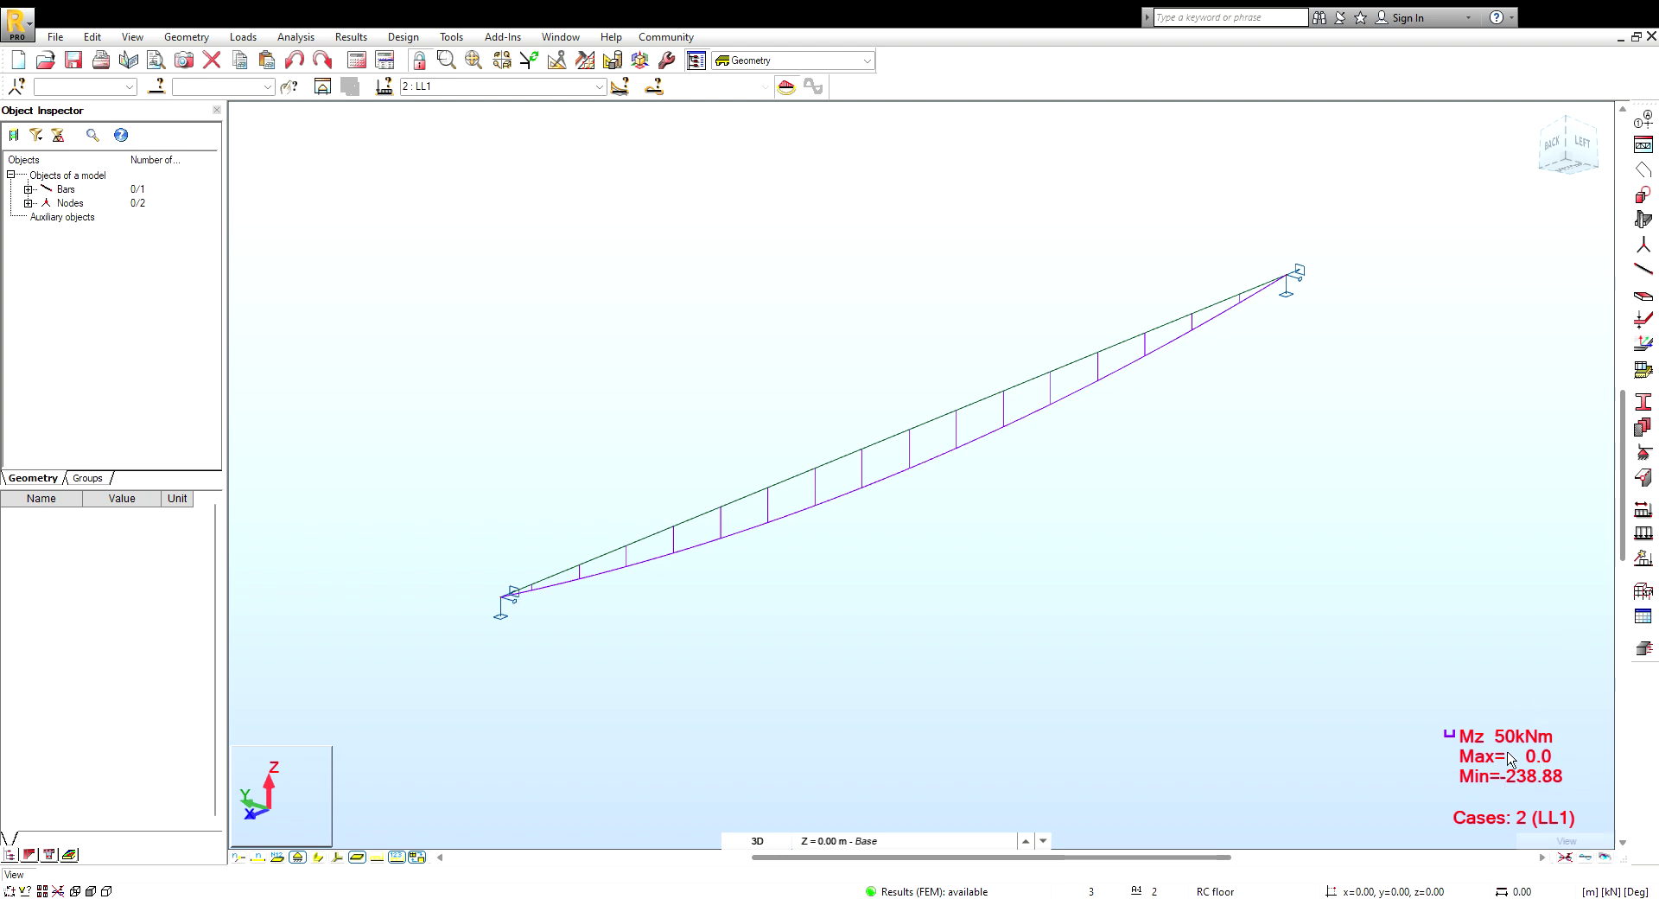
Review the Mz diagram for combinations COMB1 and COMB2, displaying the COMB2 diagram filled with labelled extreme values
left_click(598, 86)
left_click(583, 131)
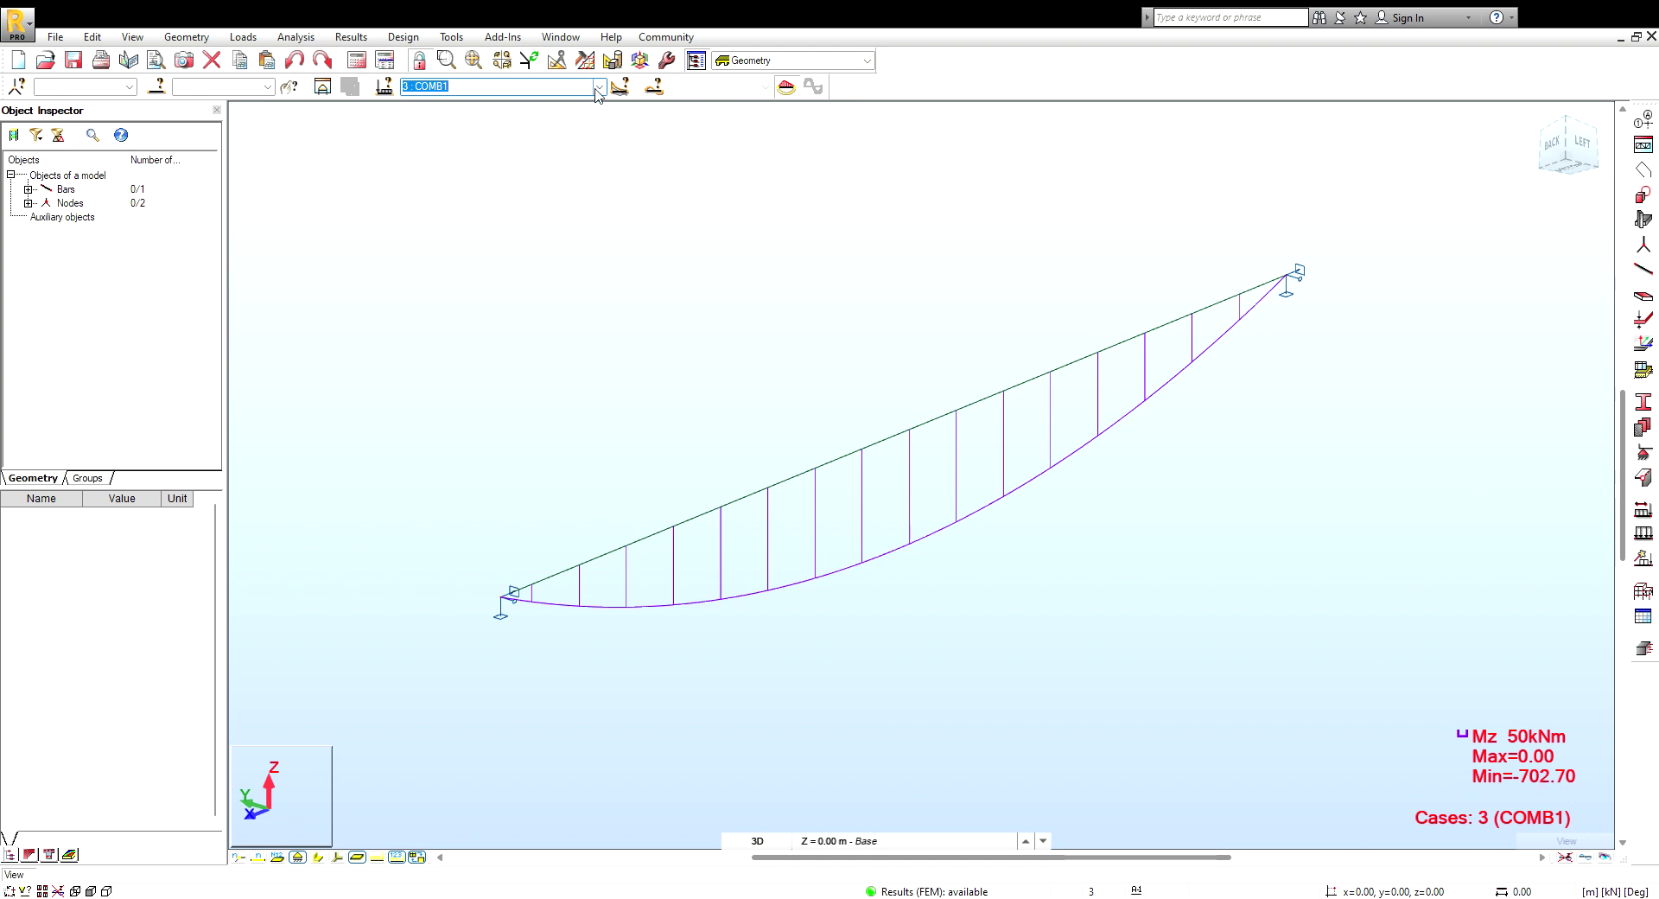
key("Down")
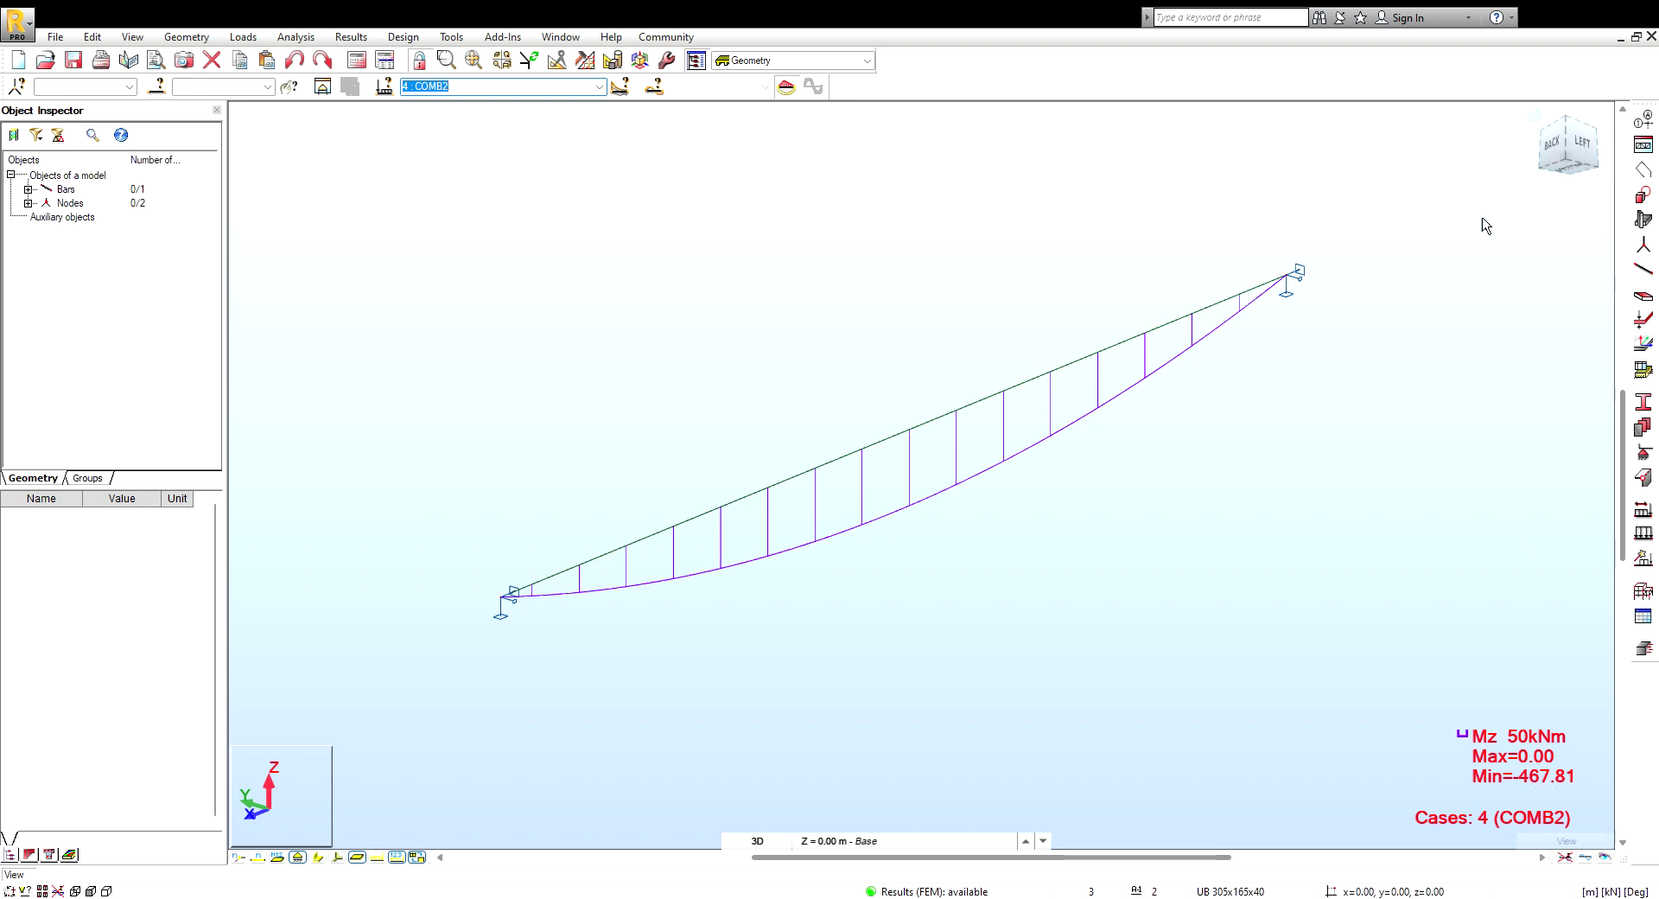
left_click(1633, 251)
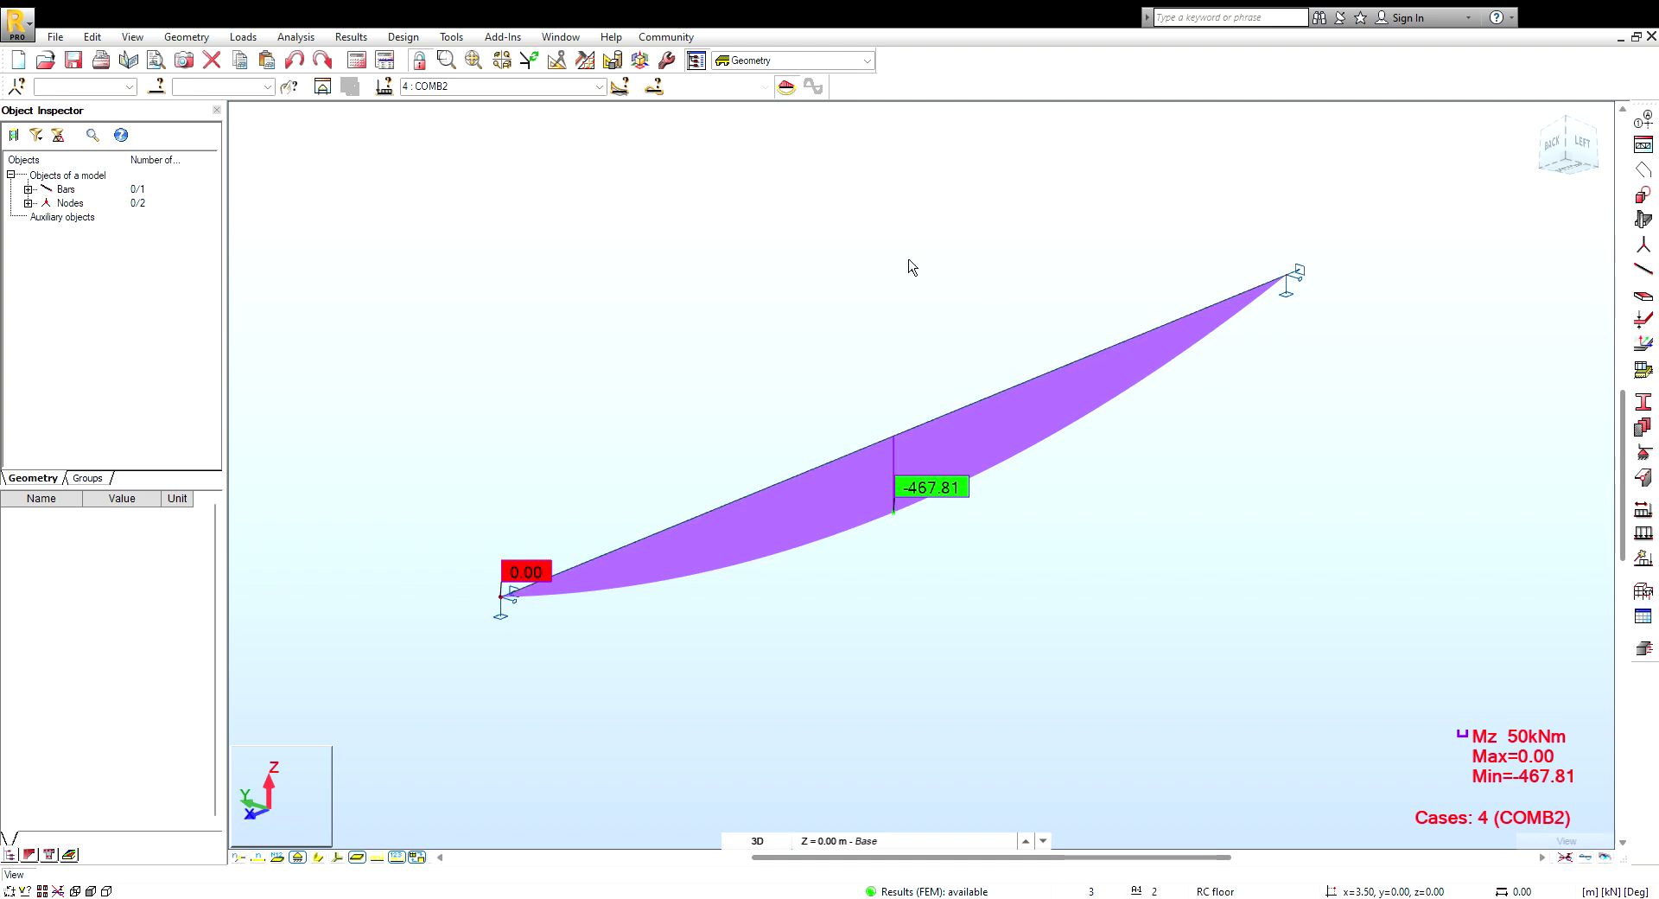
left_click(1565, 856)
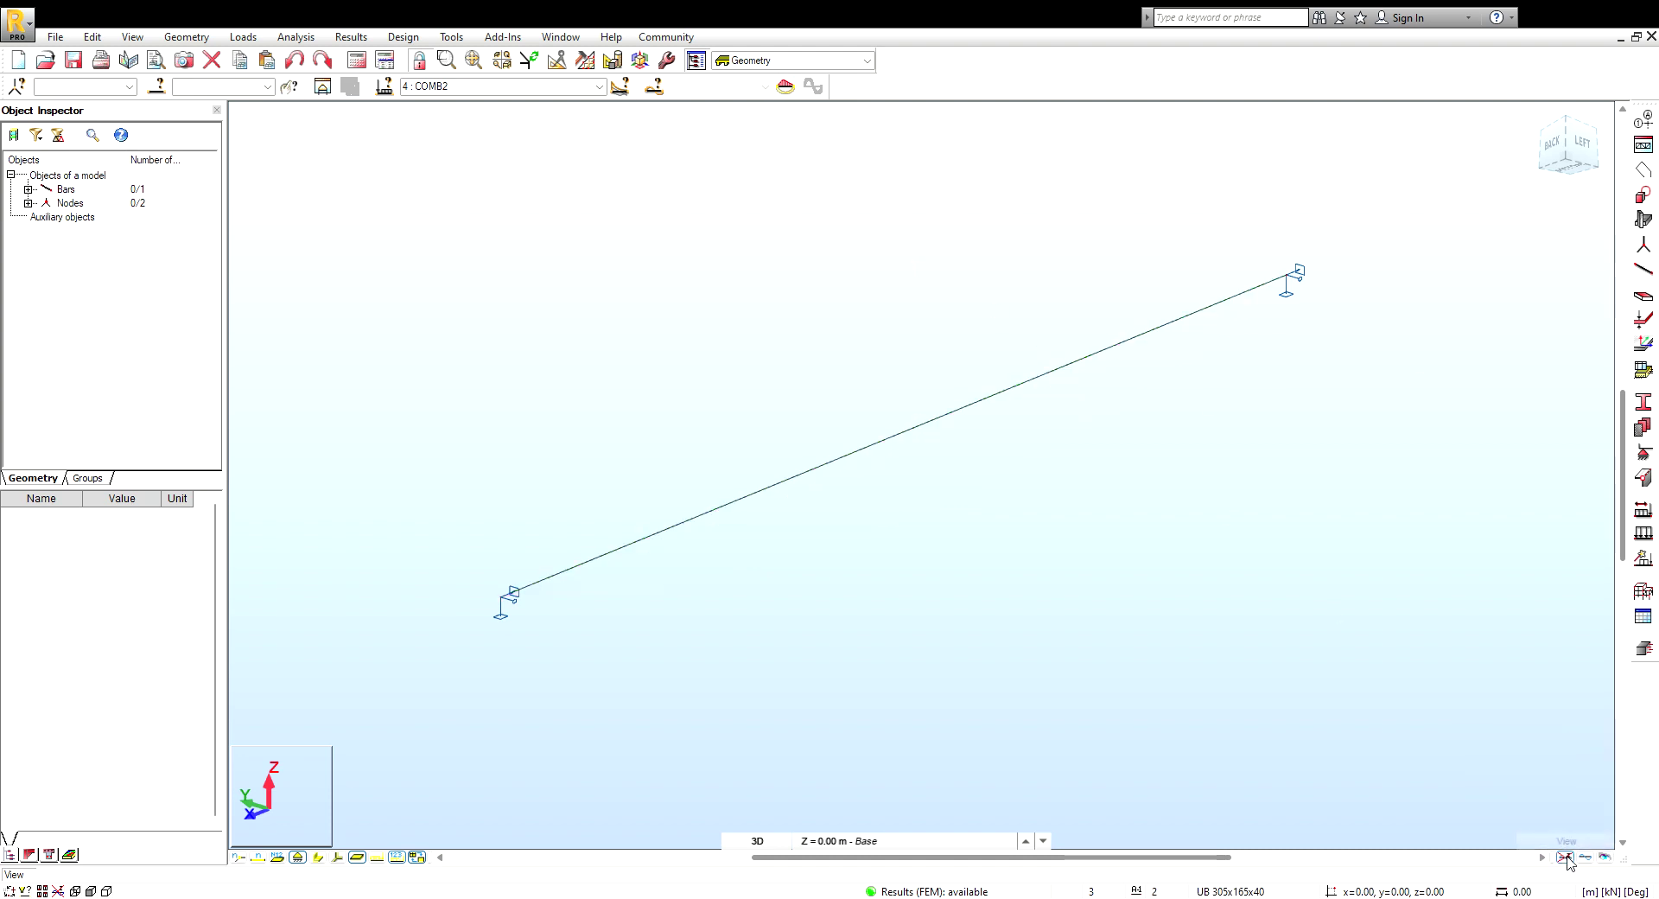
Run the Stress Analysis - bars on the beam and widen the stress analysis window
left_click(1166, 328)
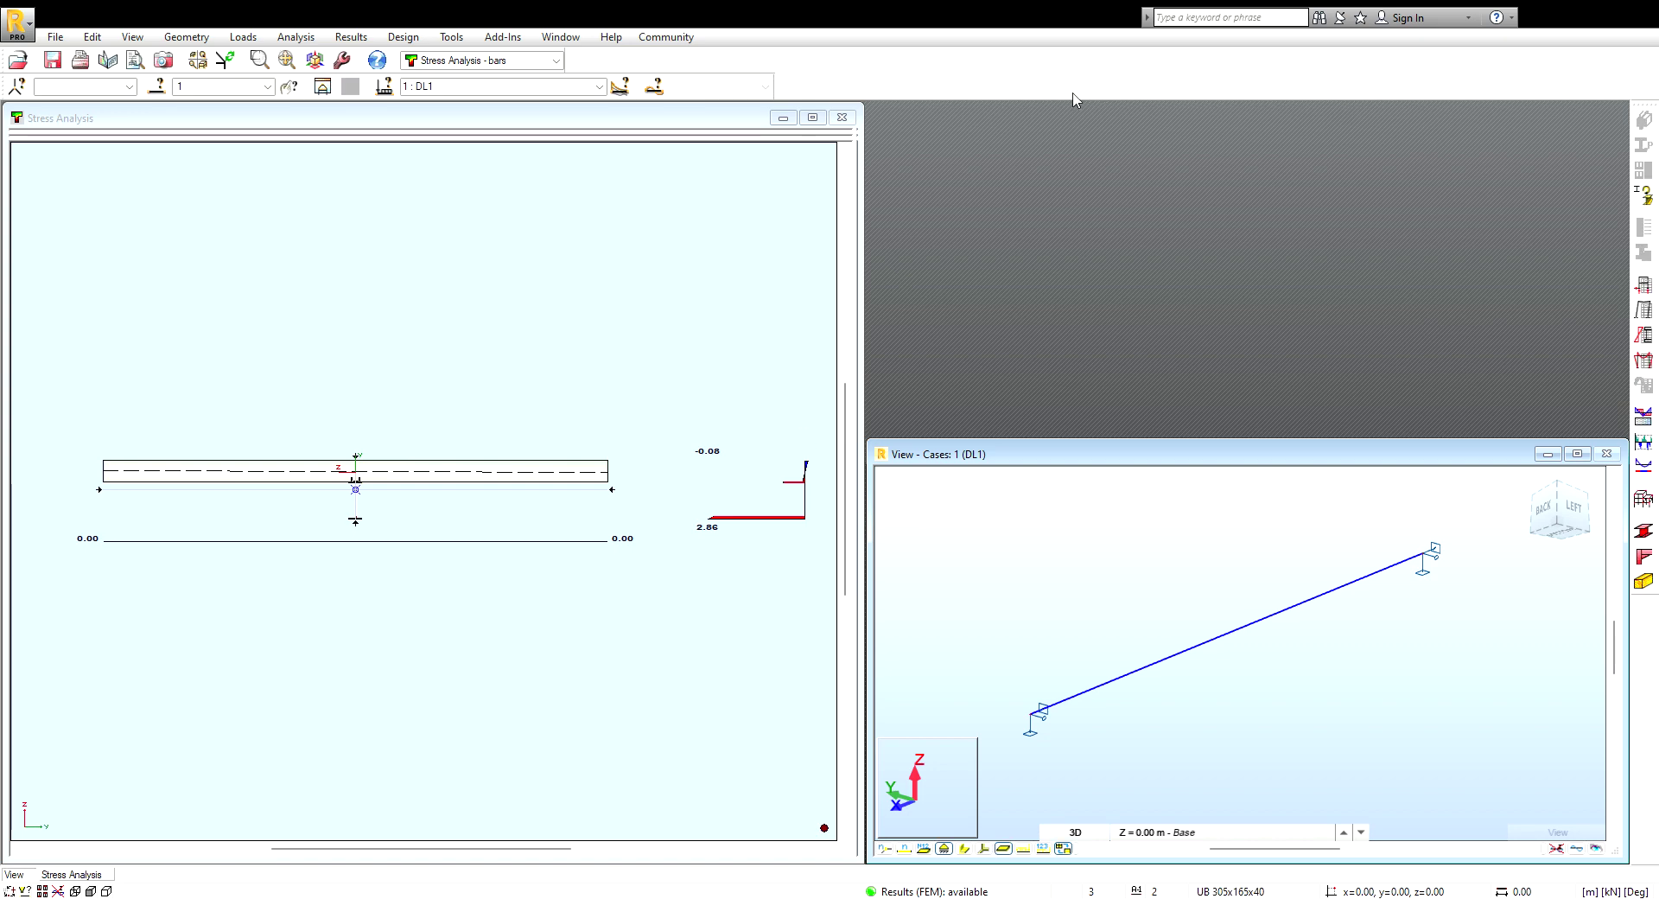
left_click(1234, 640)
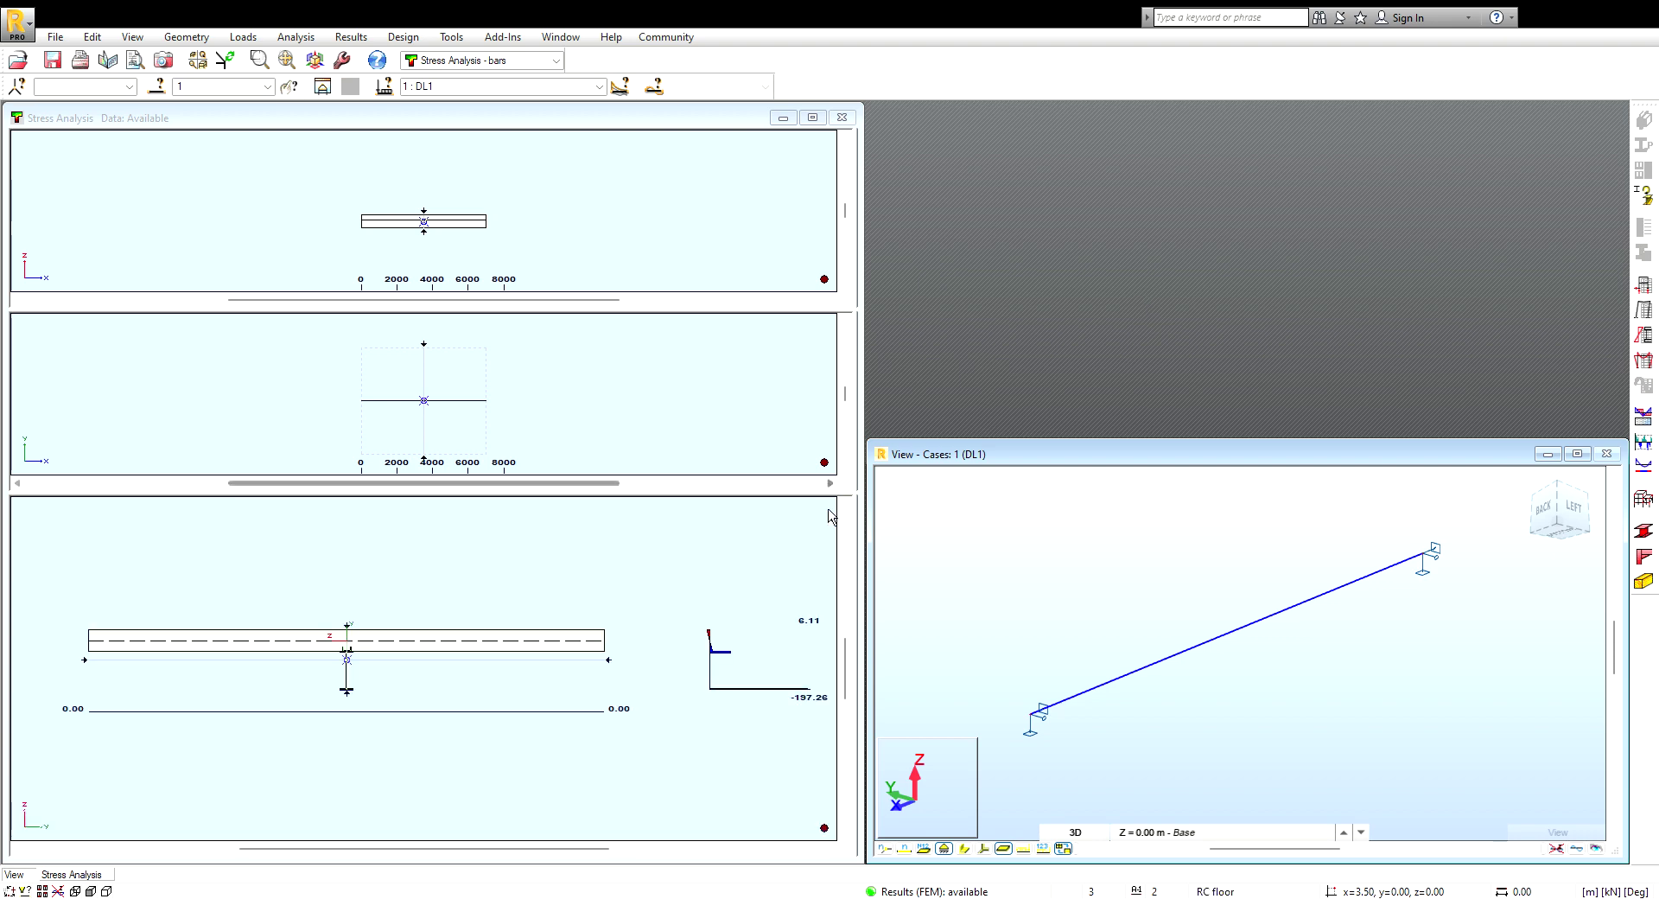
left_click_drag(858, 568, 927, 568)
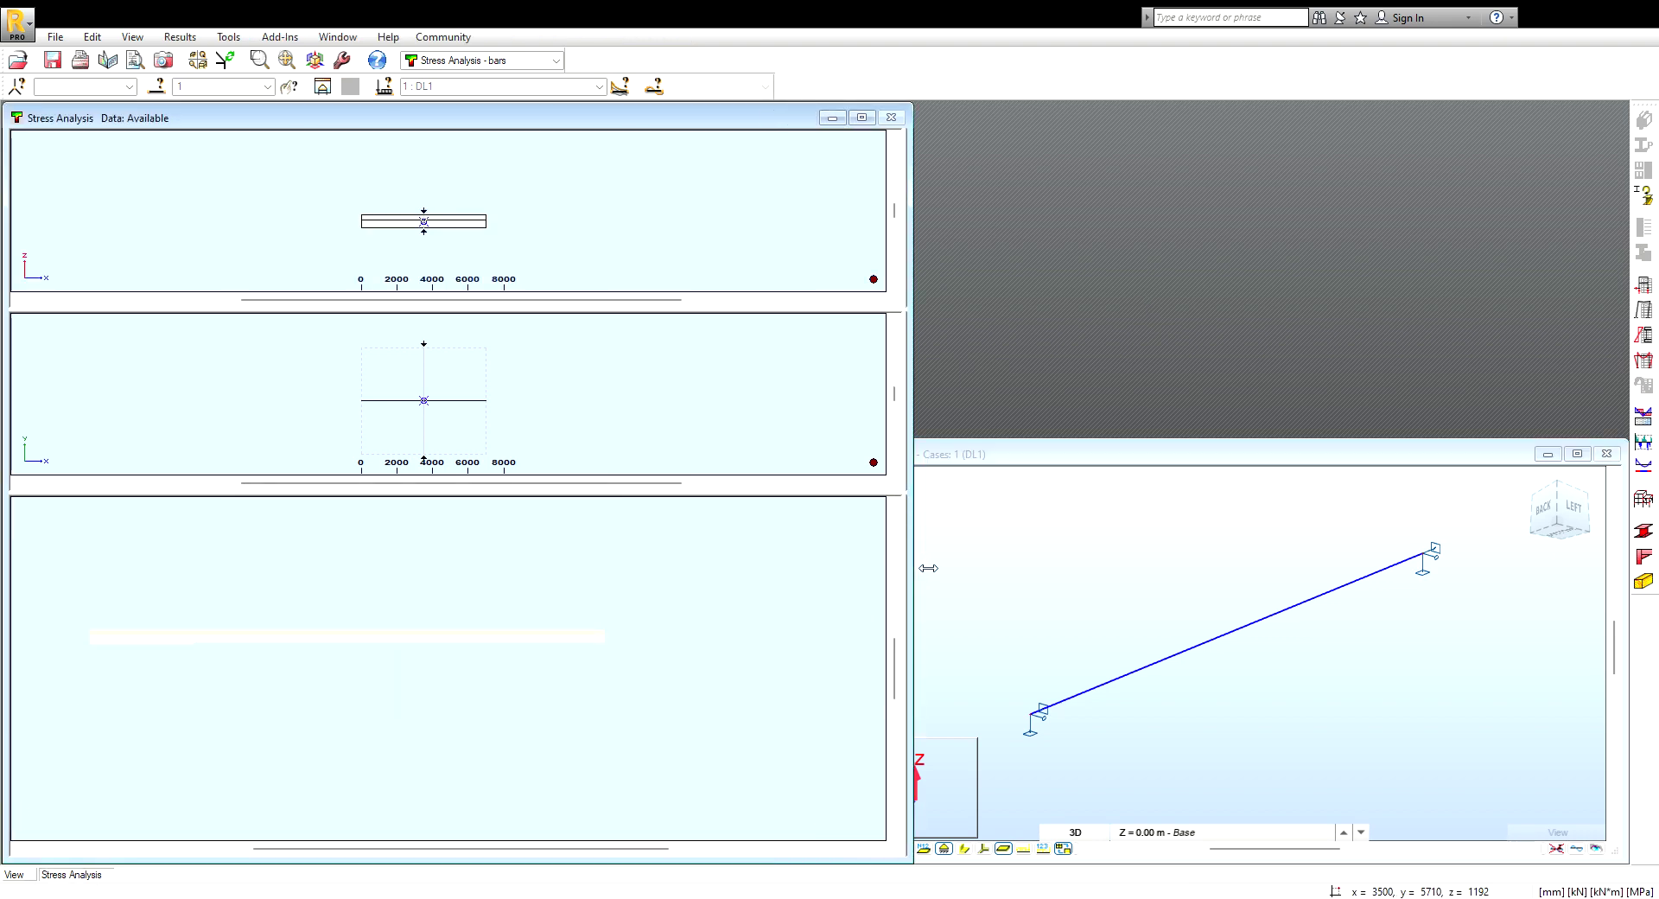